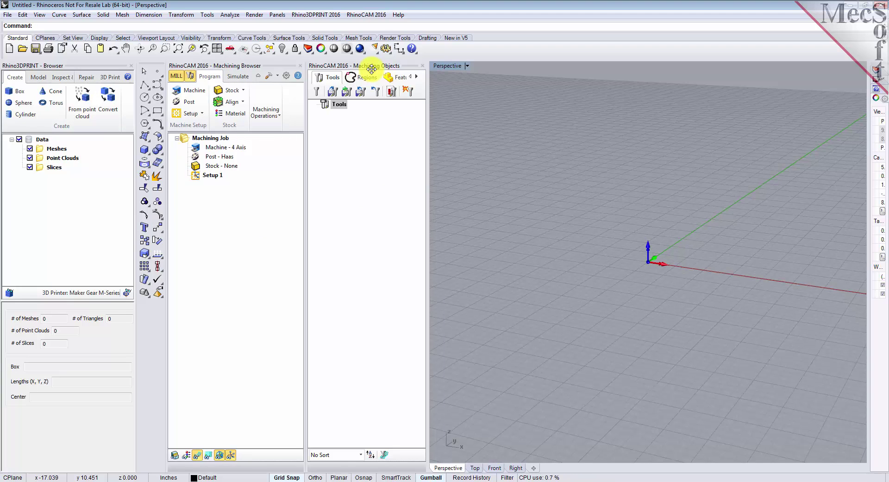
Close the Rhino3DPRINT and RhinoCAM machining browsers and display the ART Browser docked beside the viewport
left_click(131, 66)
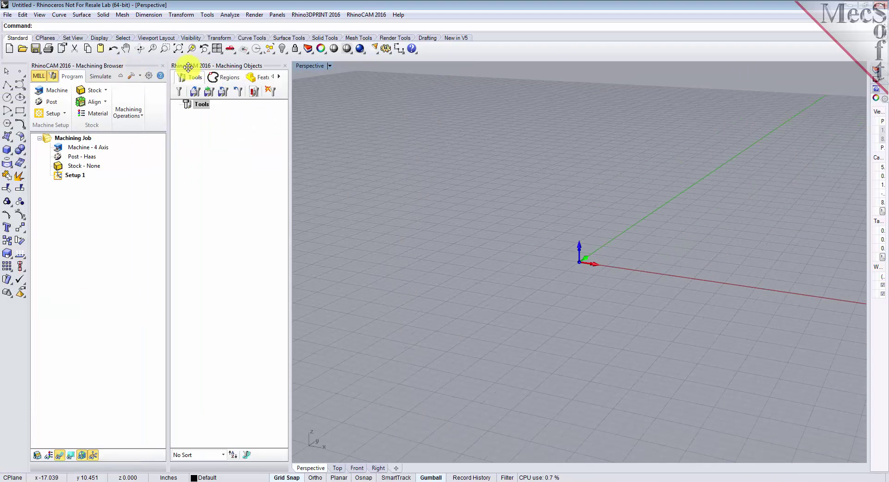
left_click(162, 66)
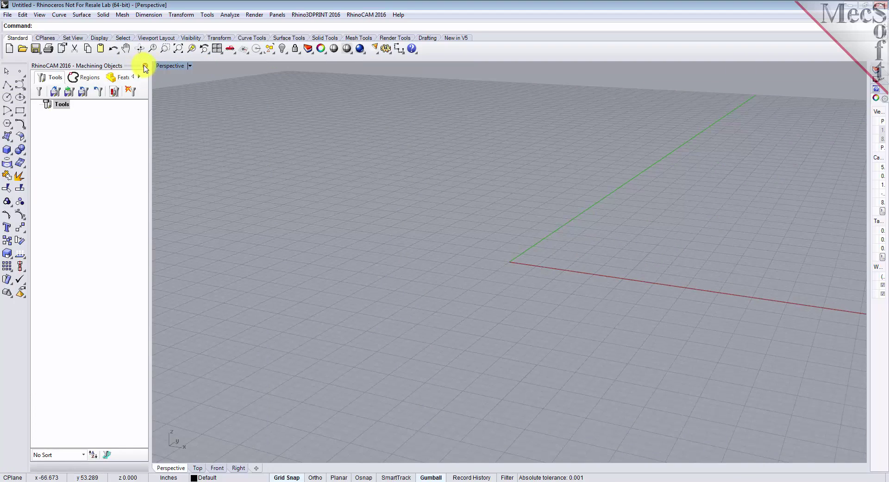
left_click(145, 66)
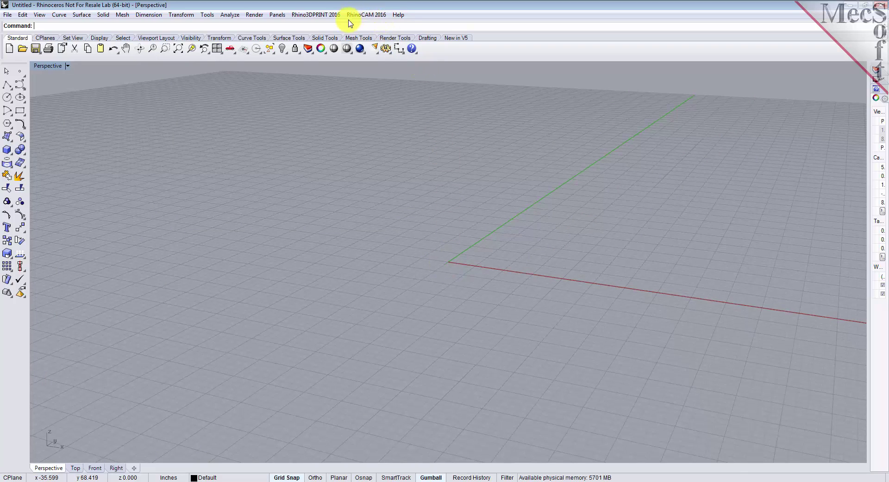
left_click(383, 15)
left_click(367, 90)
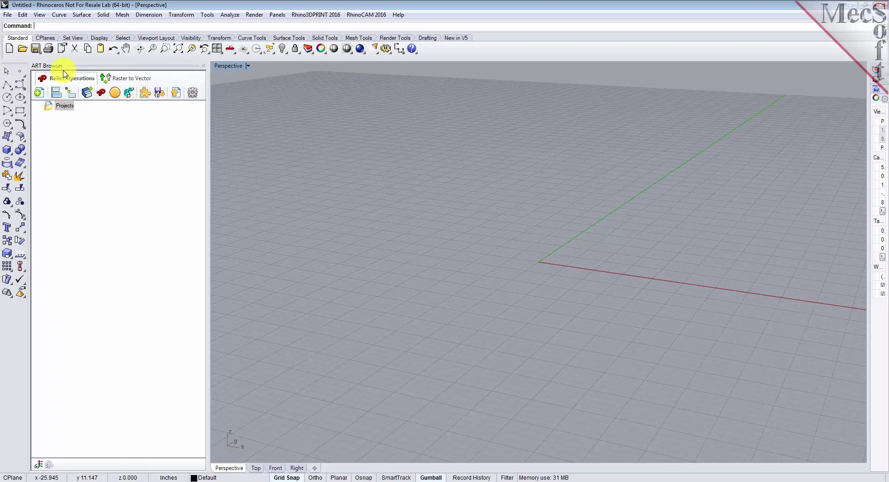
mouse_move(210, 246)
left_mouse_down()
mouse_move(244, 248)
mouse_move(204, 250)
left_mouse_up()
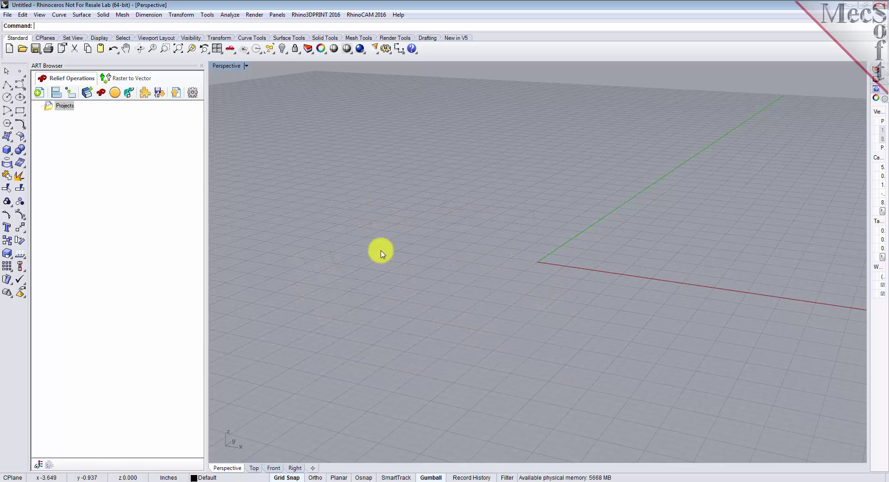
Open the ARTQuickStartTutorial.3dm file from the RhinoCAM 2016 QuickStart folder and show it in perspective
left_click(25, 55)
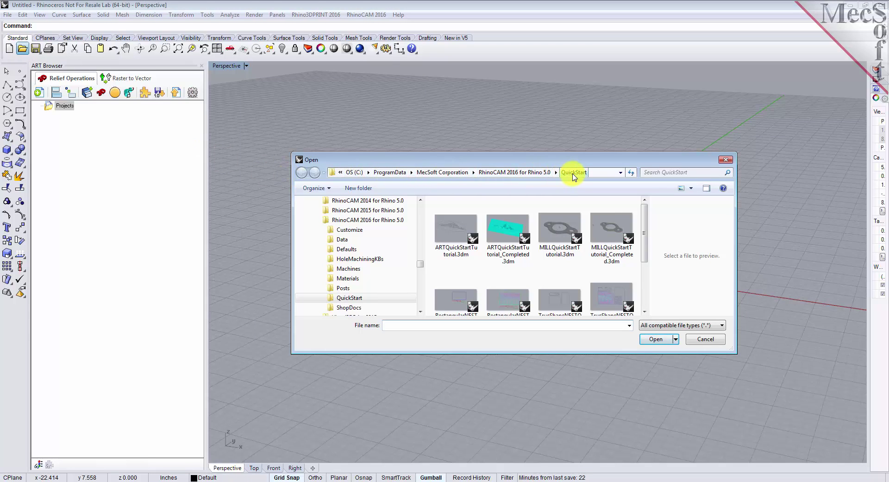
left_click(459, 253)
double_click(459, 253)
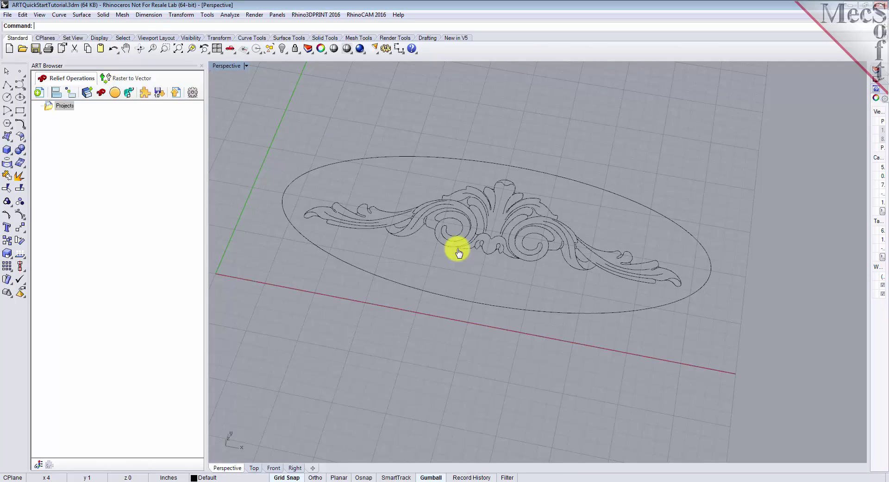
right_click_drag(462, 327, 452, 277)
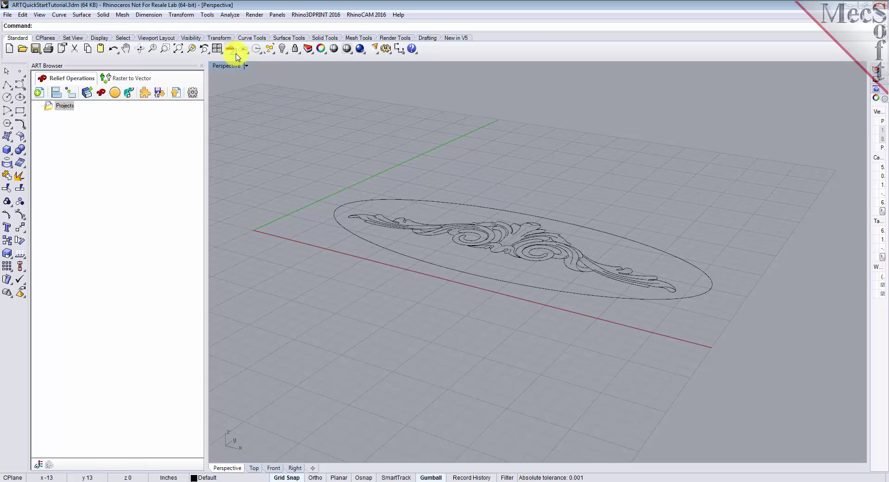
left_click_drag(235, 54, 262, 91)
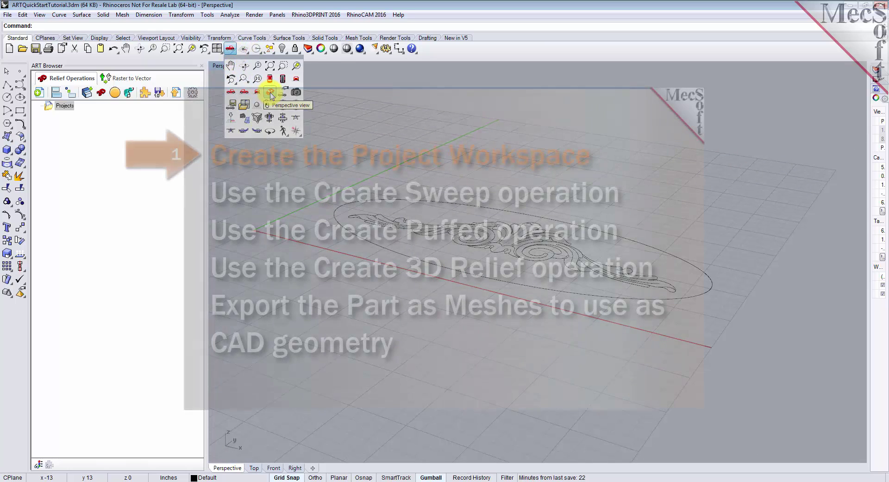
left_click(527, 299)
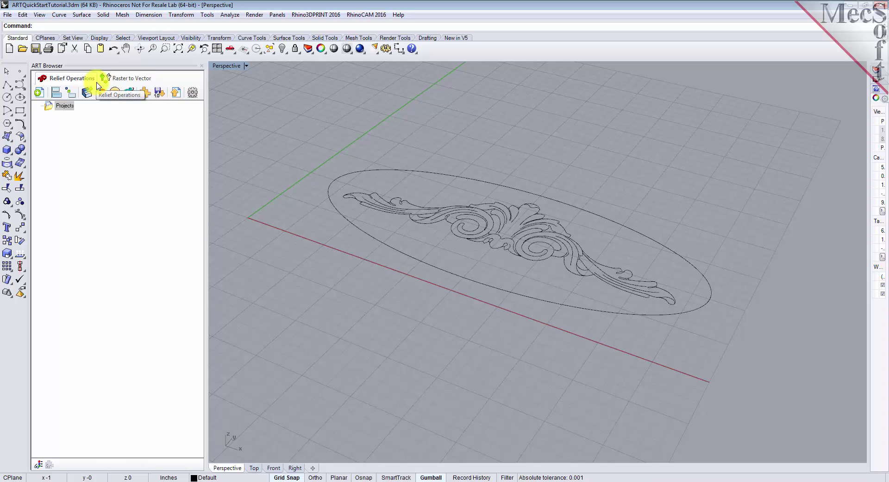
Generate a project workspace with length 4, width 10 and fine resolution at 150 dots per inch
left_click(39, 95)
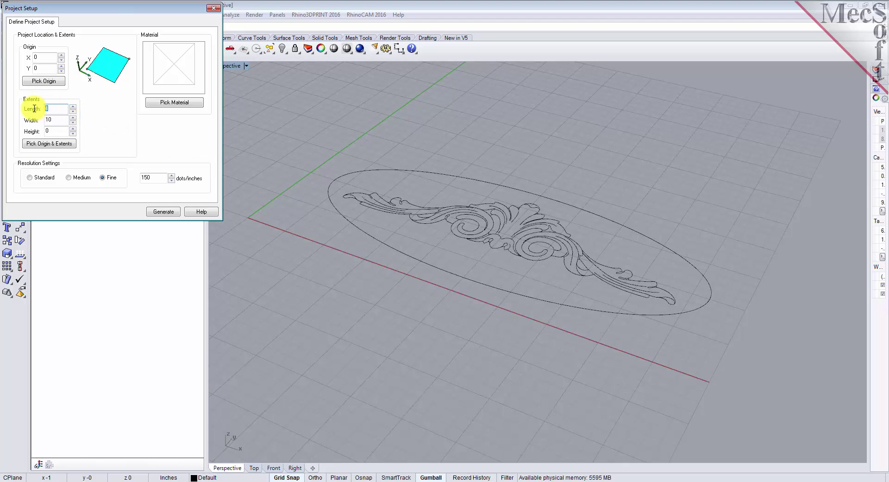
left_click(53, 119)
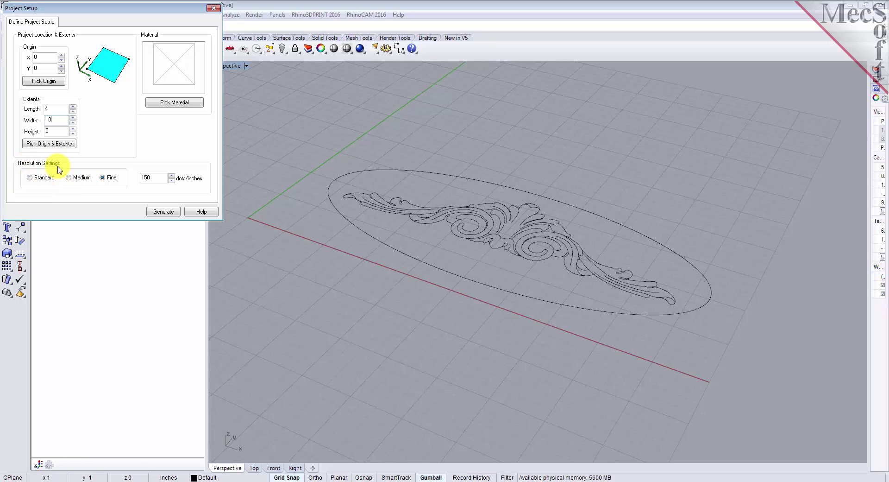
double_click(148, 178)
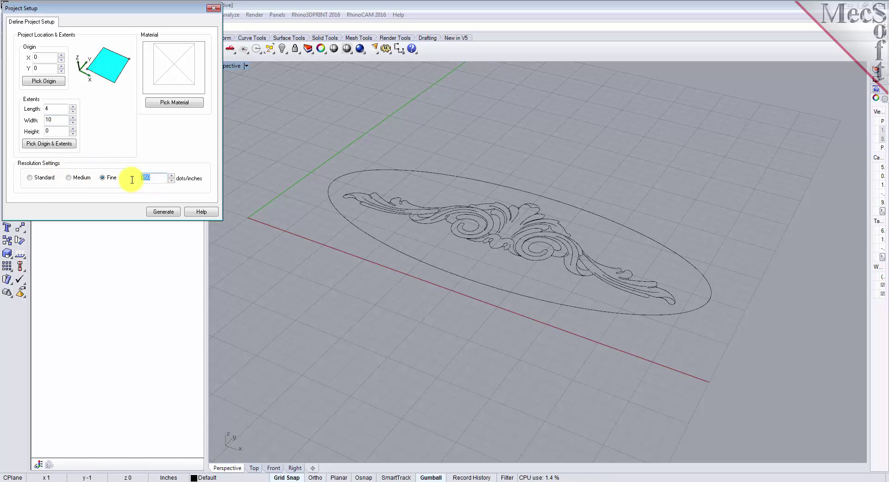
type("150")
left_click(103, 178)
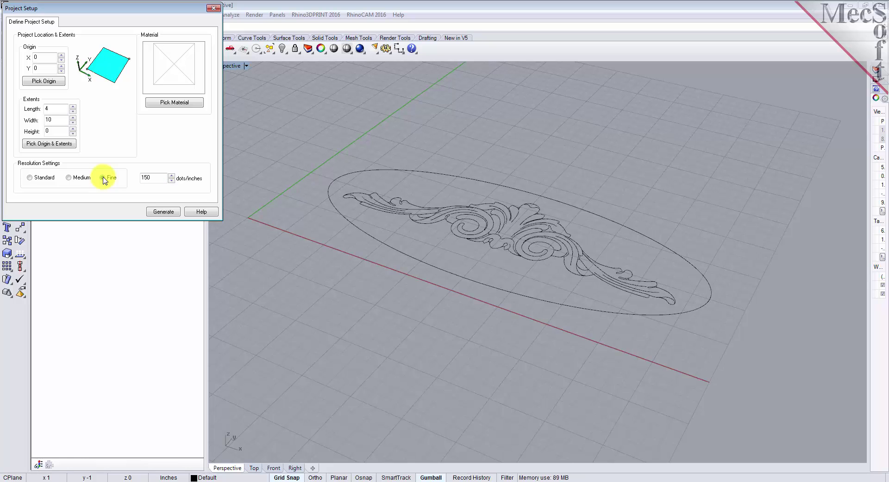
left_click(165, 212)
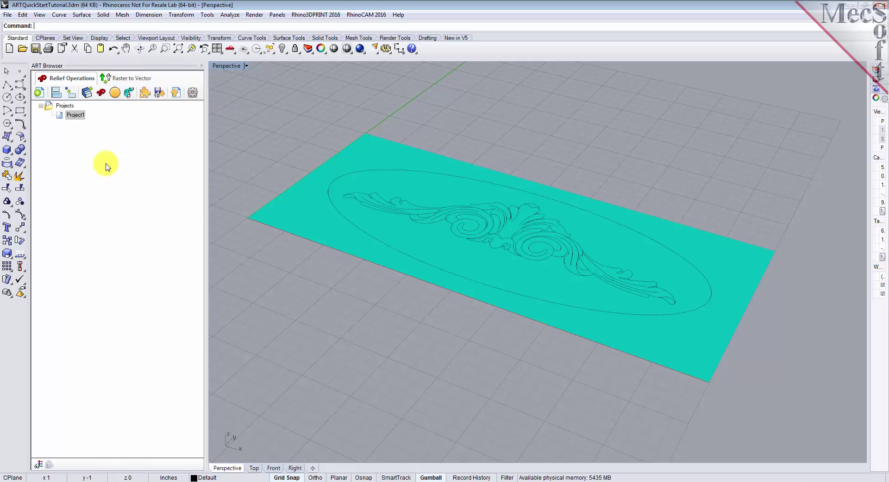
left_click(60, 115)
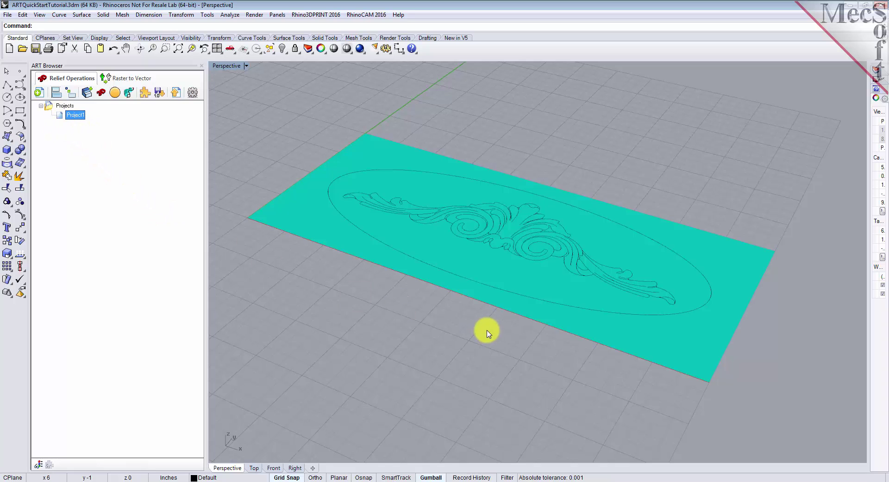
mouse_move(484, 330)
right_mouse_down()
mouse_move(435, 308)
mouse_move(489, 318)
right_mouse_up()
right_click(76, 115)
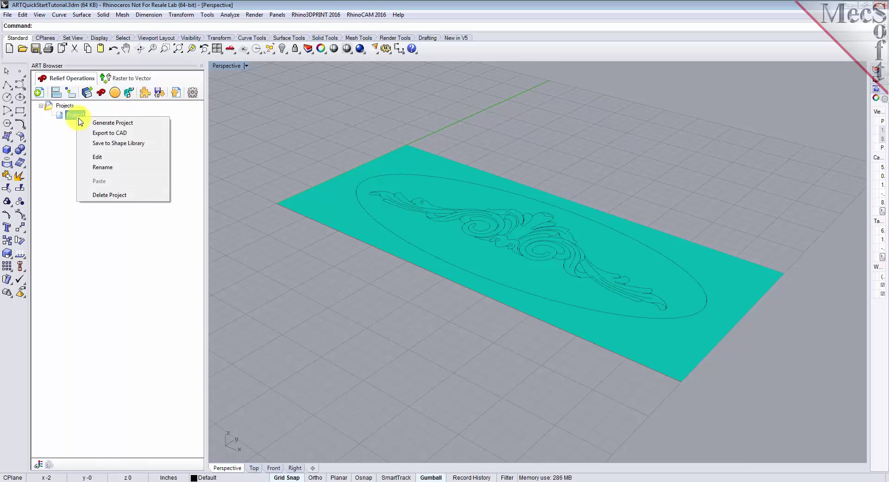
left_click(53, 135)
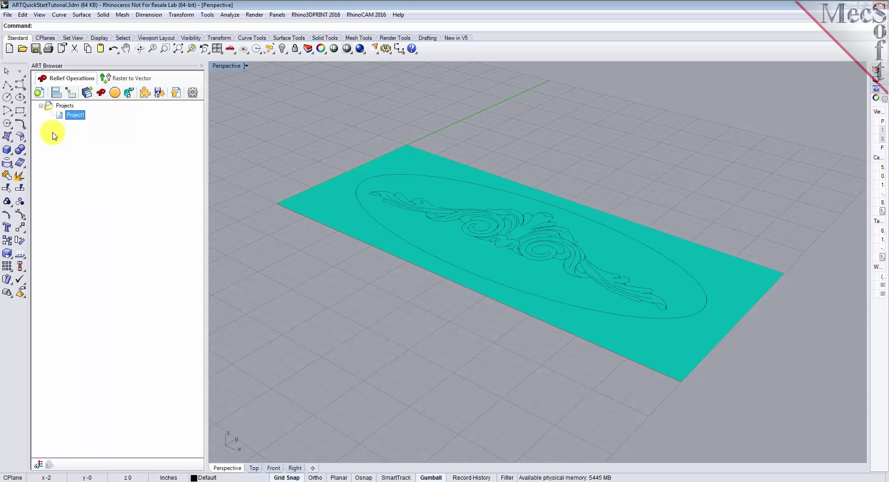
mouse_move(463, 301)
right_mouse_down()
mouse_move(472, 309)
mouse_move(458, 315)
right_mouse_up()
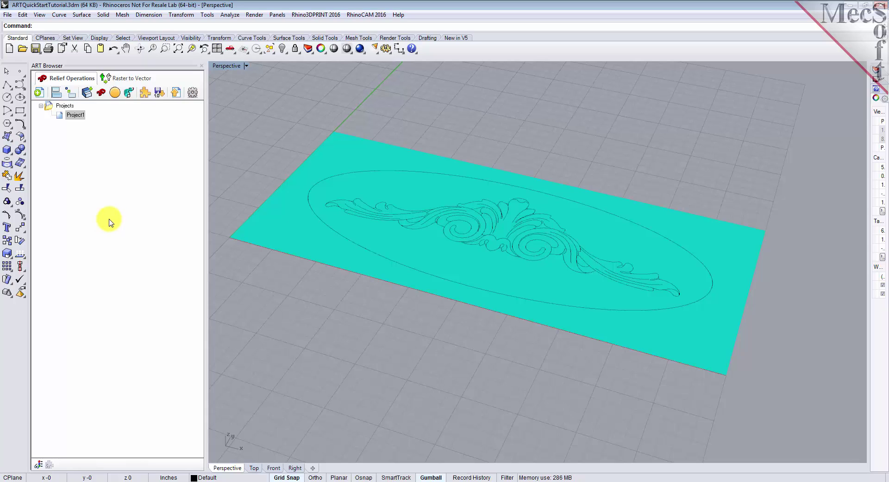
Start a Sweep operation of type Add, with cross-section scale 1 and a rounded profile enlarged to a radius of about 0.19
left_click(131, 96)
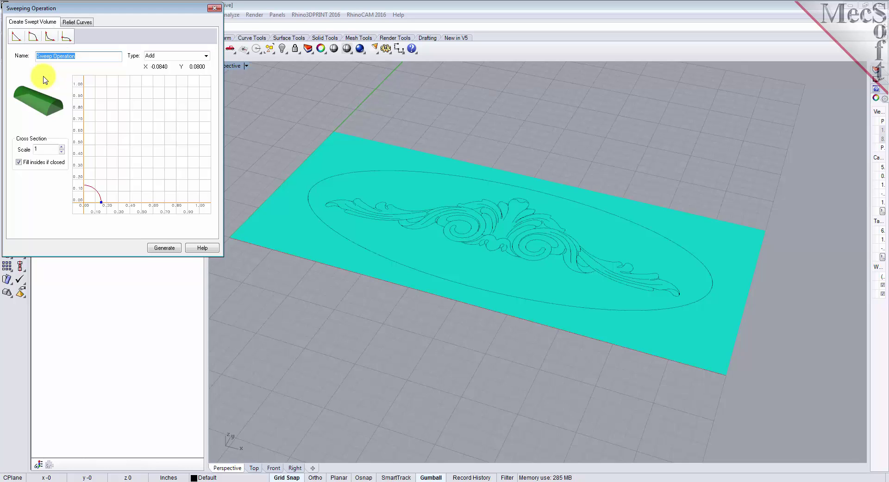
left_click(206, 55)
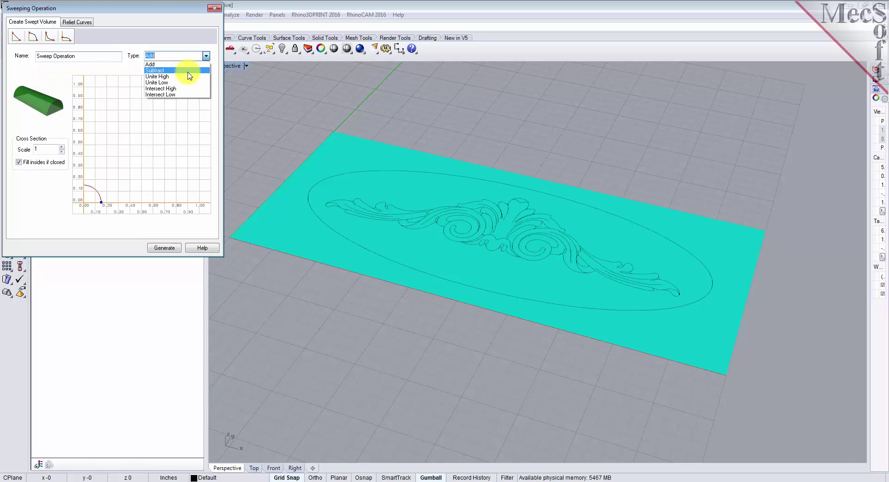
left_click(211, 63)
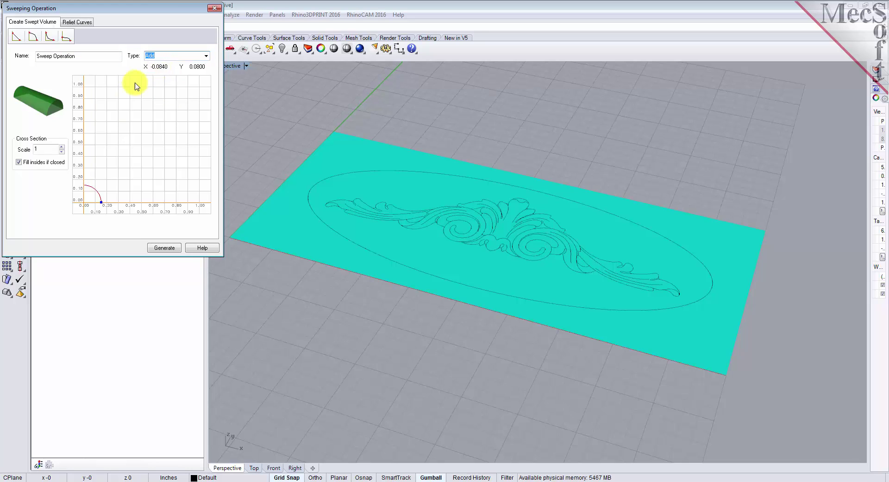
double_click(44, 150)
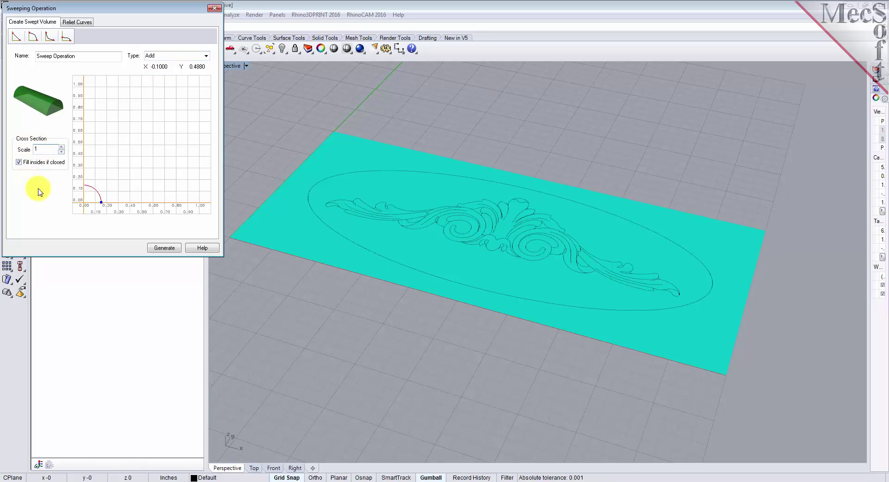
mouse_move(101, 203)
left_mouse_down()
mouse_move(202, 203)
mouse_move(106, 210)
left_mouse_up()
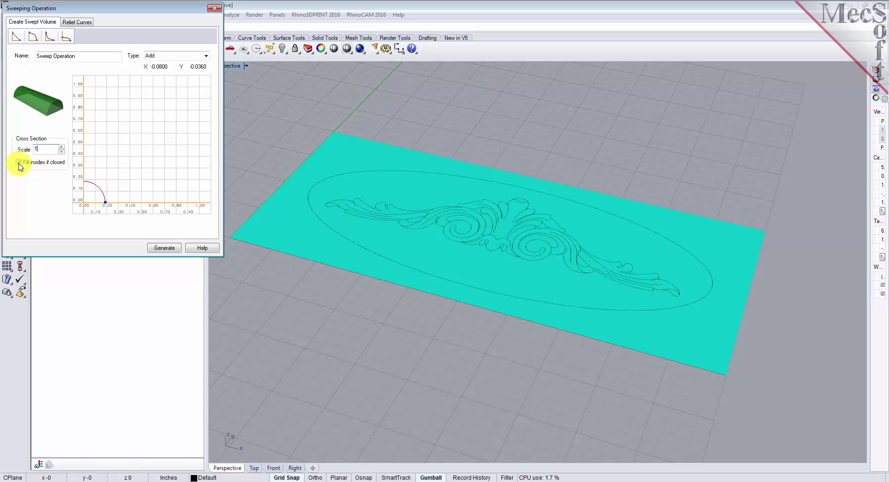
Assign the outer ellipse as the sweep's border curve and generate the sweep
left_click(84, 26)
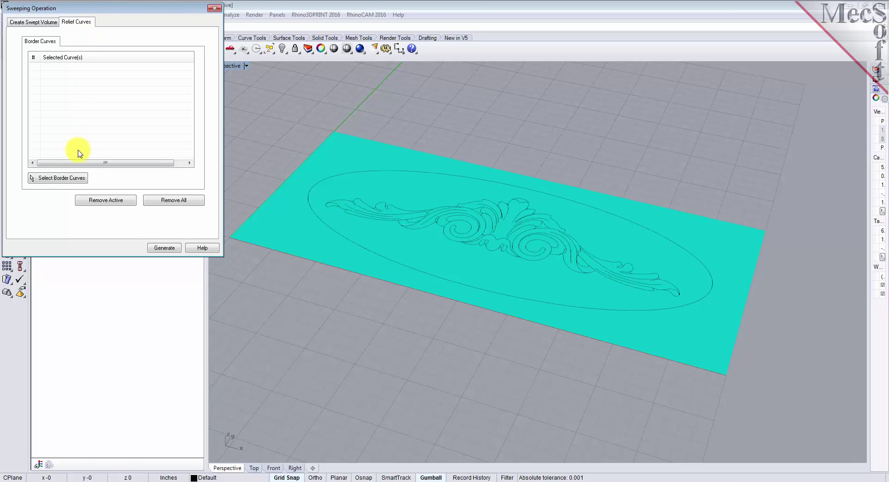
left_click(42, 178)
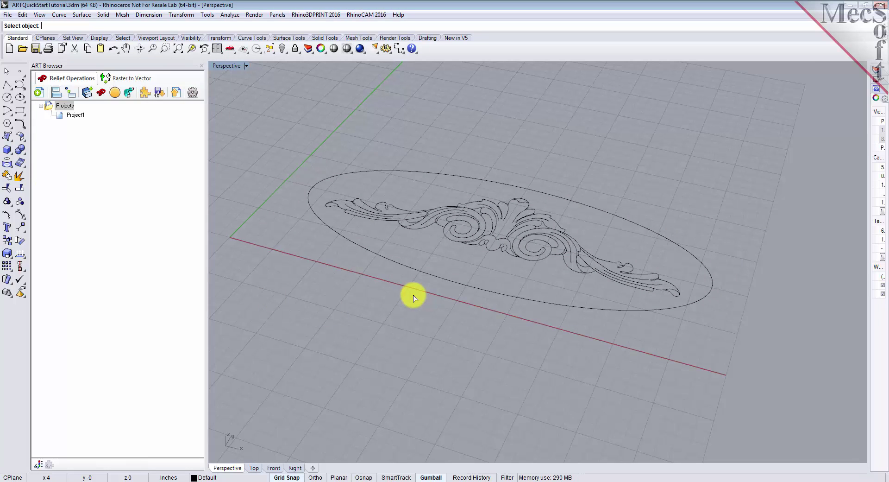
left_click(393, 171)
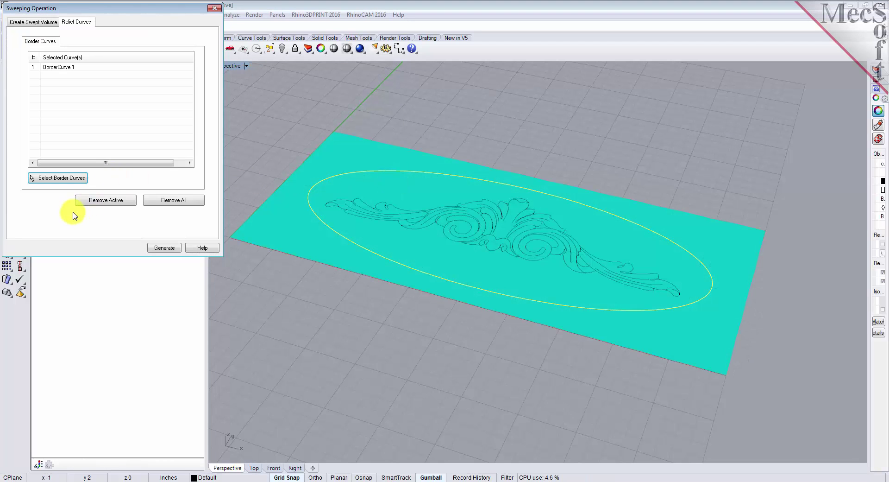
left_click(59, 69)
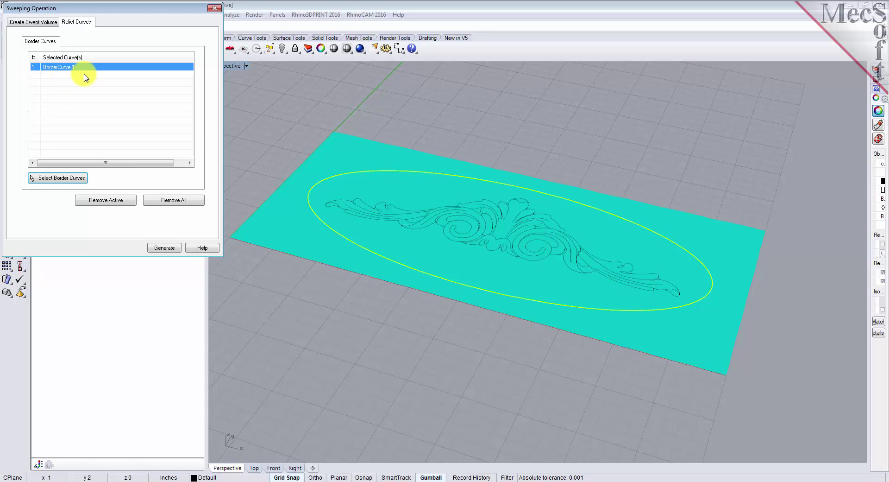
left_click(172, 250)
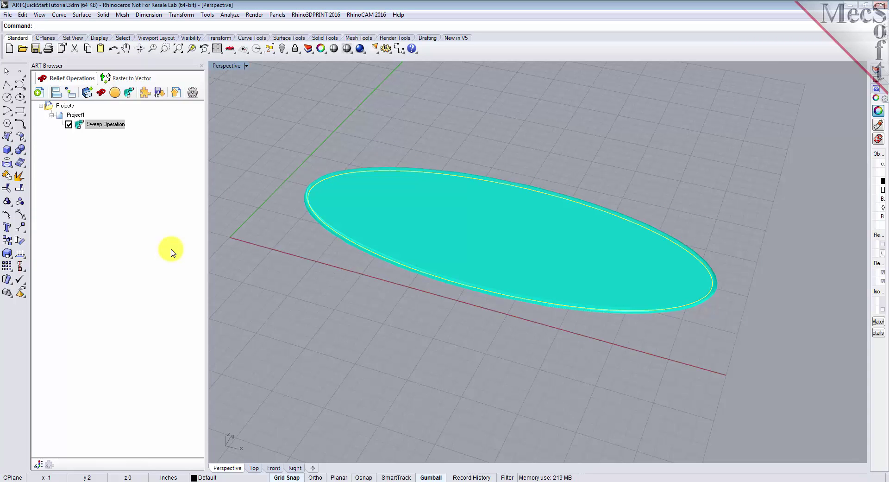
left_click(76, 125)
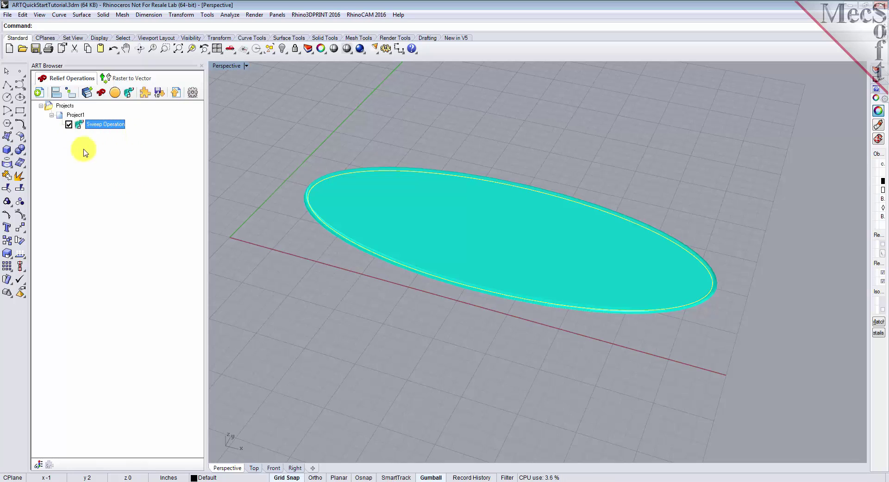
mouse_move(538, 323)
right_mouse_down()
mouse_move(498, 317)
mouse_move(504, 286)
mouse_move(538, 300)
mouse_move(551, 321)
right_mouse_up()
scroll(493, 288, "up", 2)
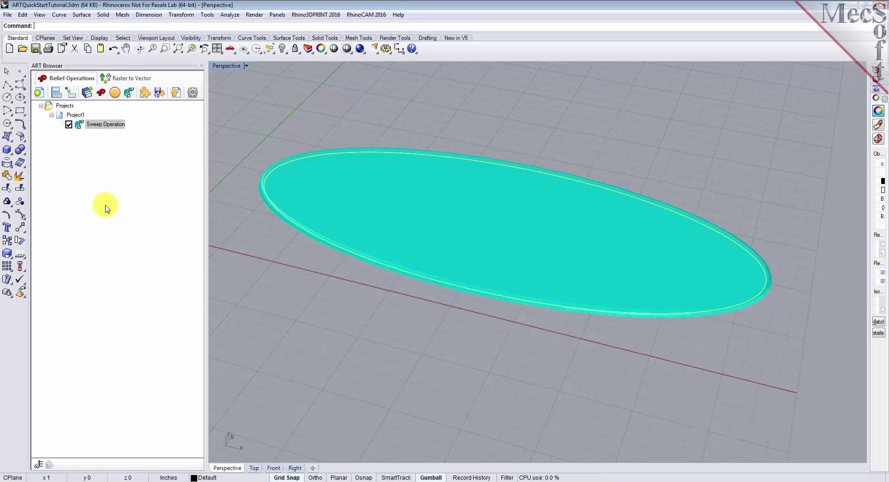
Start a Puff operation of type Add with a rounded profile, maximum puffing height 0.5 and smoothing 6
left_click(79, 125)
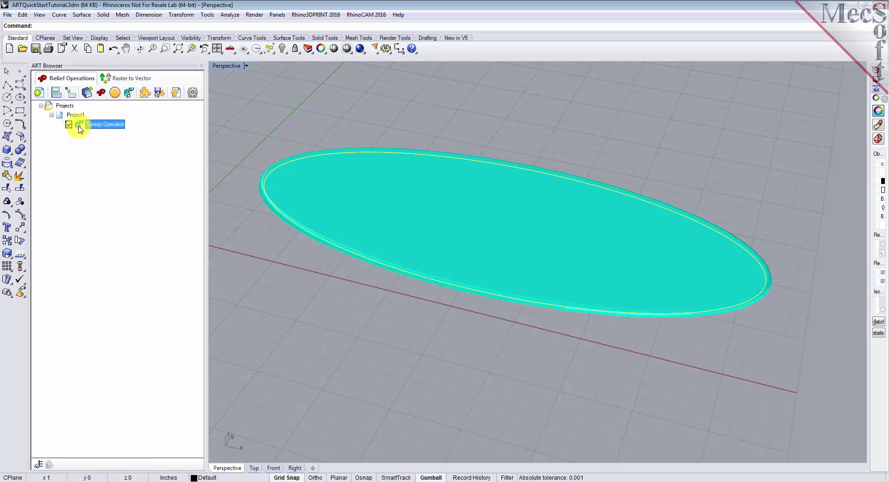
left_click(118, 97)
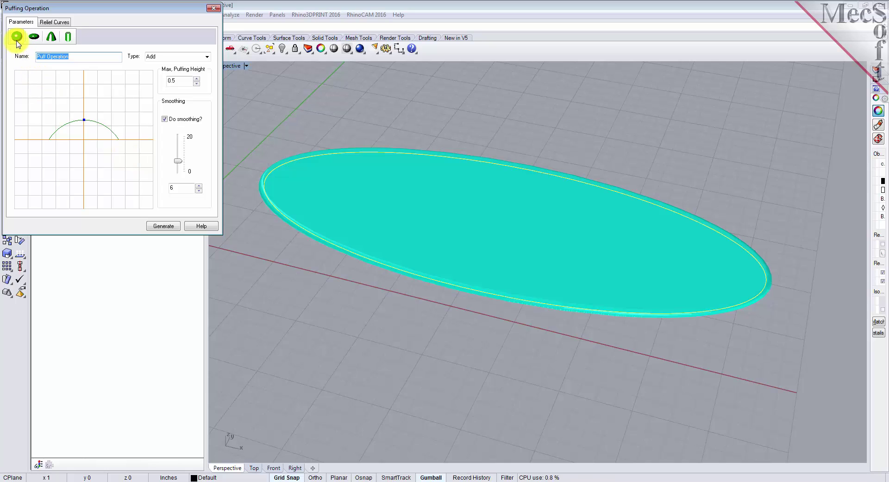
left_click(178, 56)
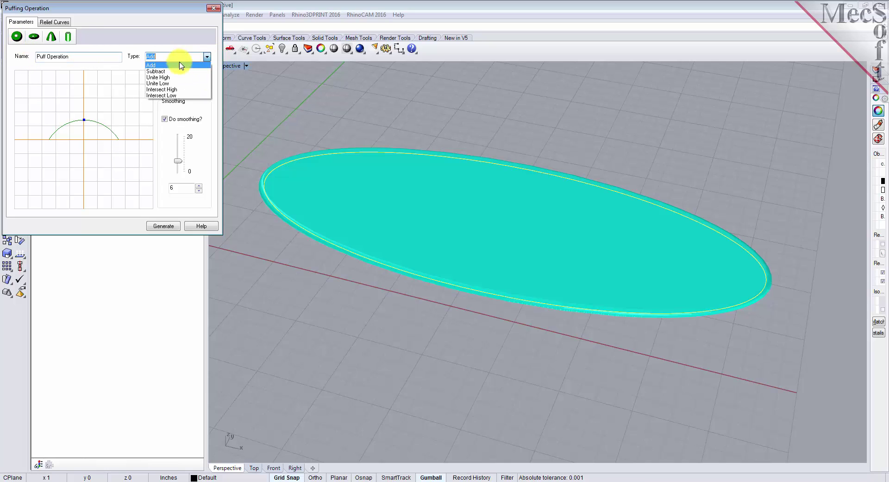
left_click(176, 65)
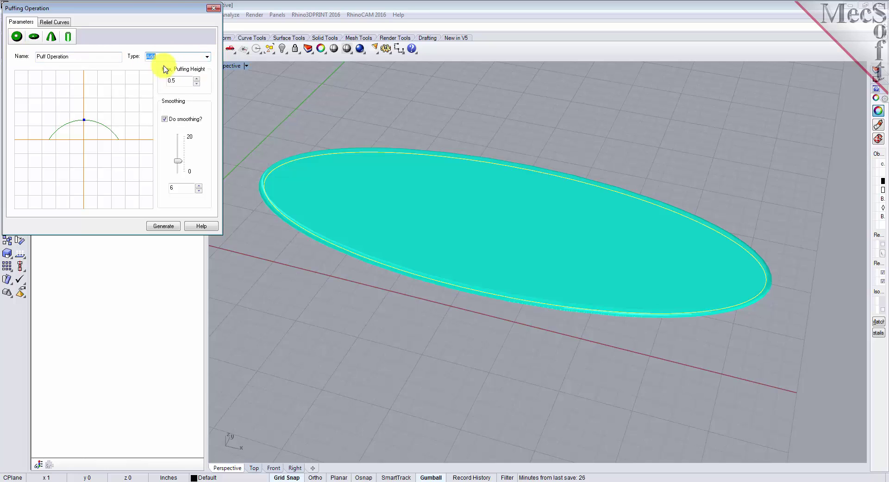
key("Tab")
type("0.5")
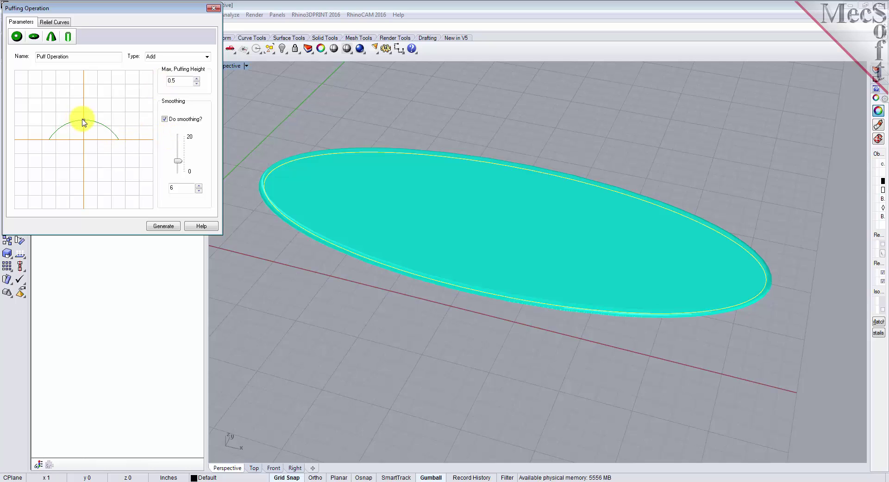
mouse_move(85, 115)
left_mouse_down()
mouse_move(85, 85)
mouse_move(85, 136)
mouse_move(84, 120)
left_mouse_up()
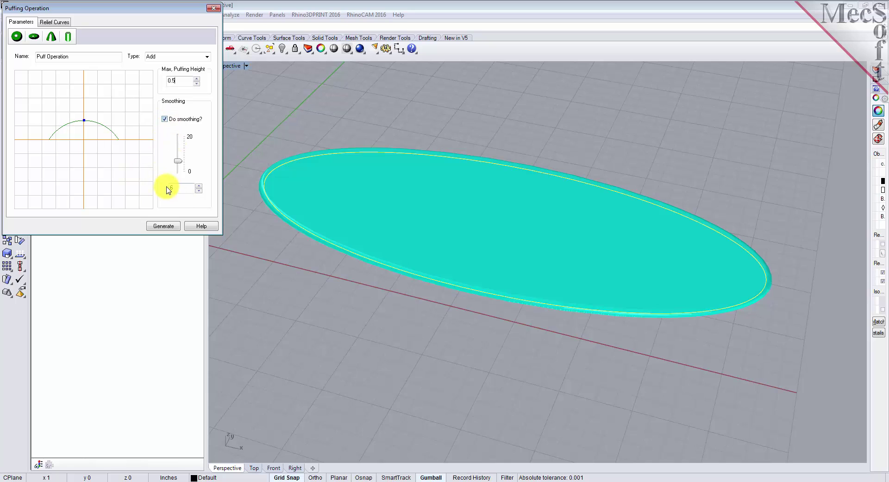
double_click(182, 189)
type("6")
Remove the ellipse from the puff's border curves and assign the ornament's outer outline as the border curve instead
left_click(60, 23)
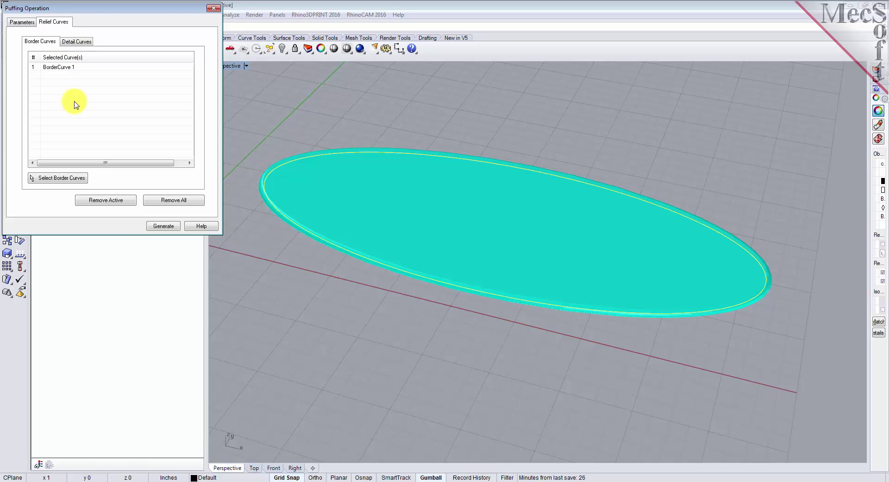
left_click(53, 69)
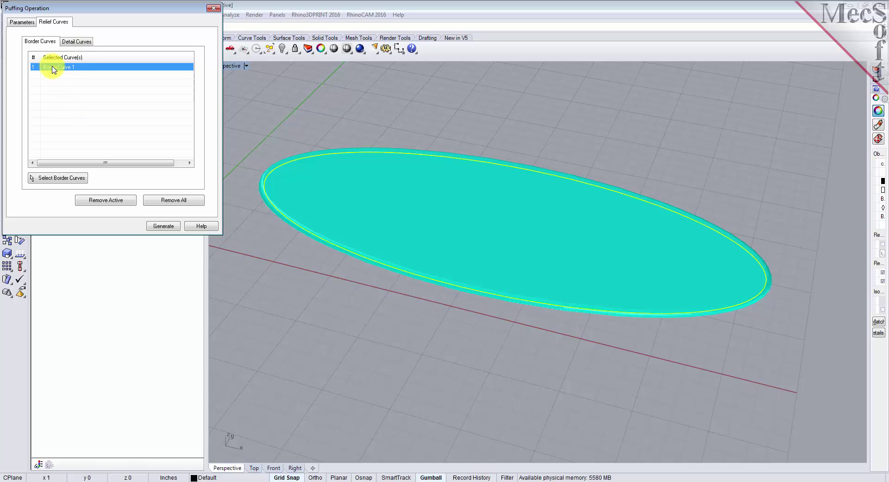
left_click(121, 200)
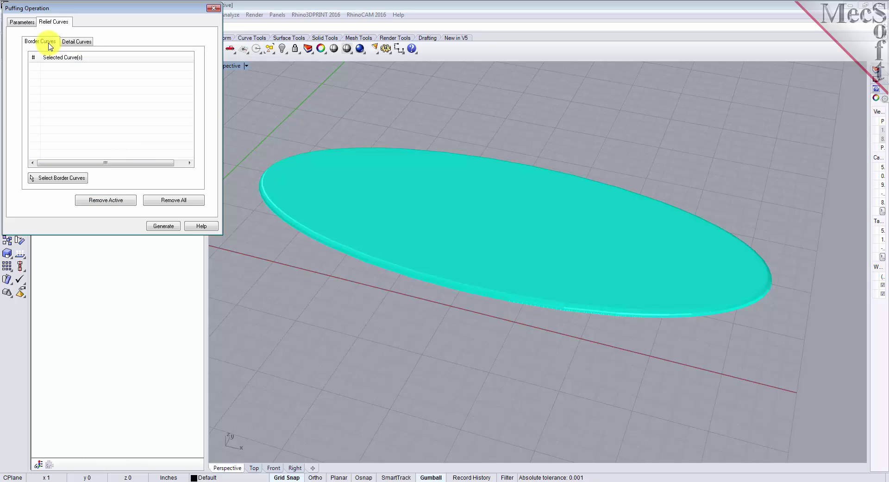
left_click(59, 185)
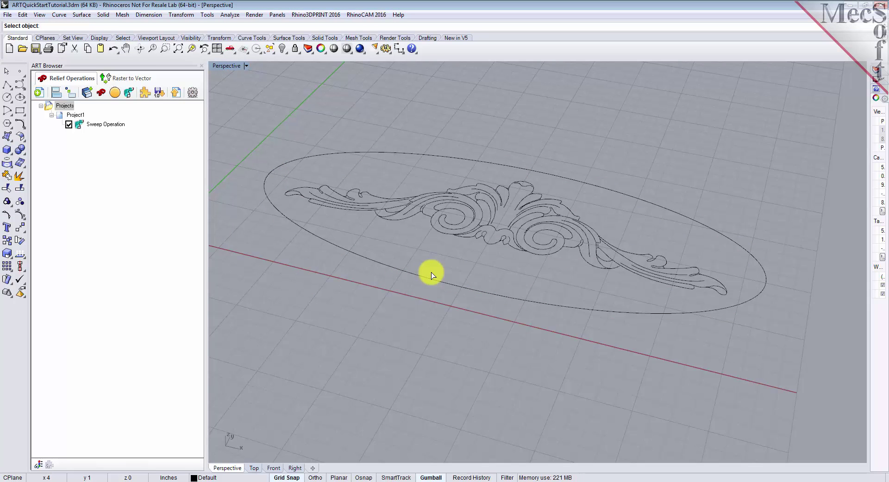
left_click(377, 196)
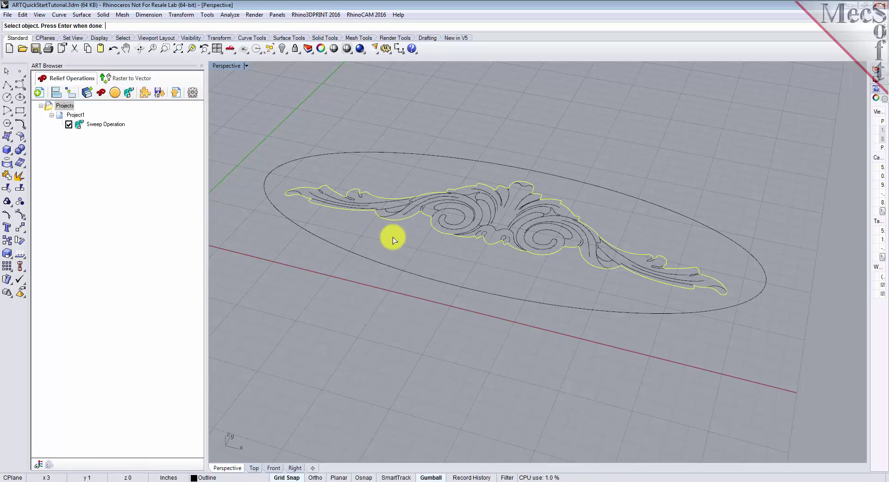
key("Return")
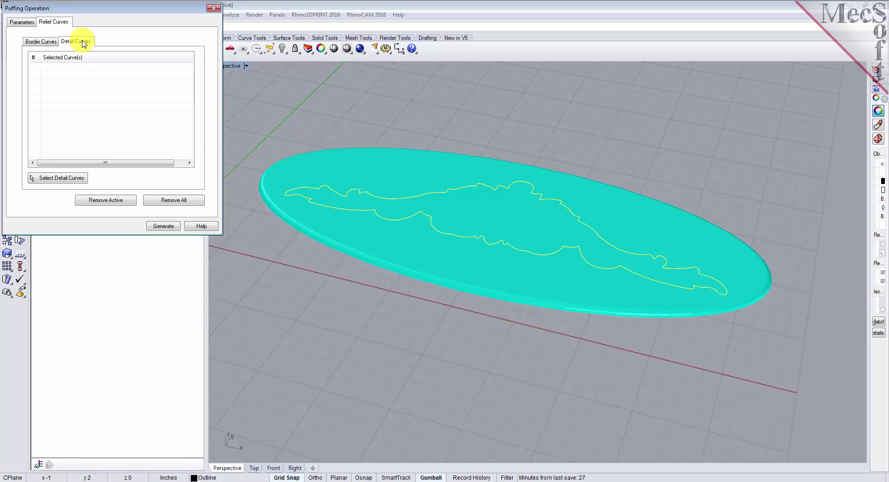
Assign all the ornament's inner curves as the puff's detail curves, leaving out its outer outline and the ellipse
left_click(80, 178)
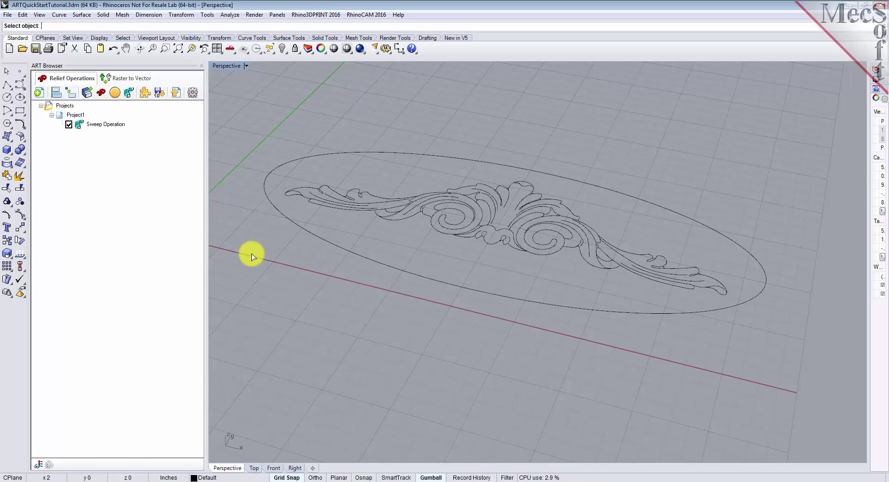
left_click_drag(251, 253, 724, 147)
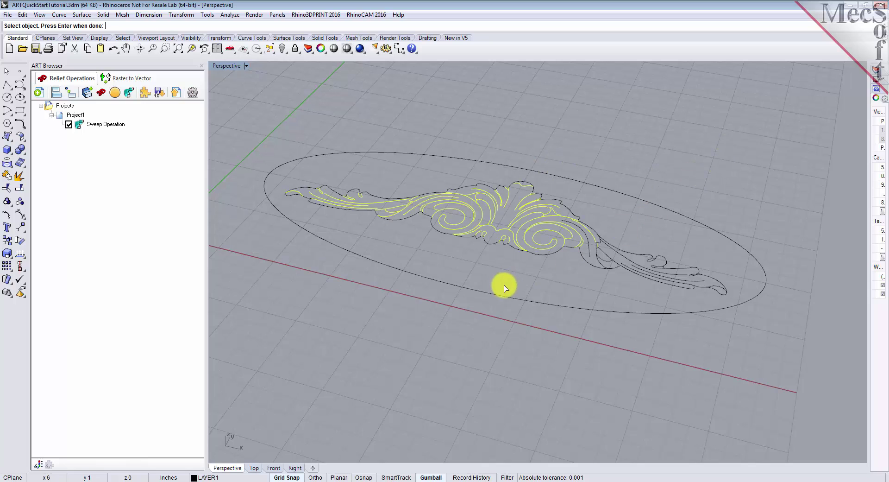
left_click_drag(482, 298, 733, 186)
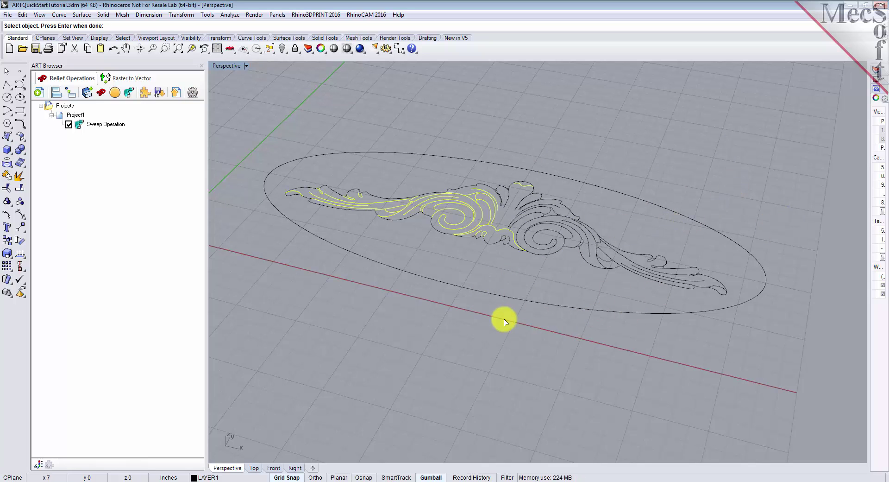
left_click_drag(255, 304, 760, 150)
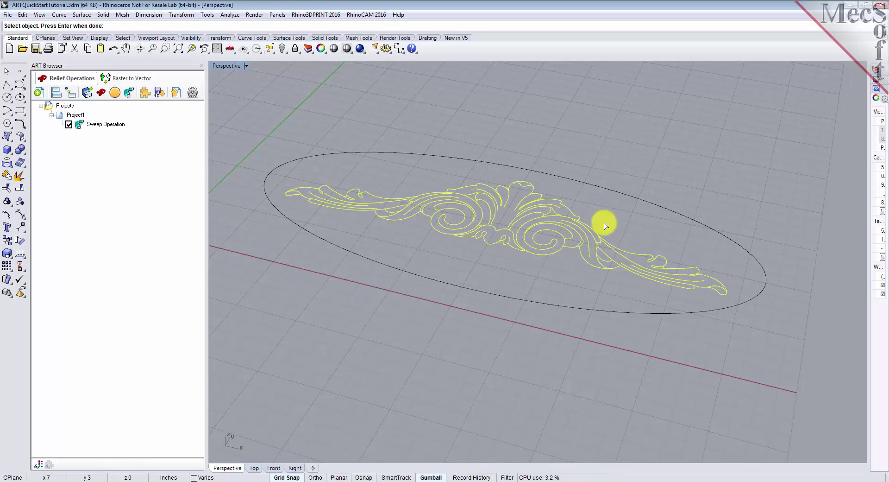
left_click(632, 253, "ctrl")
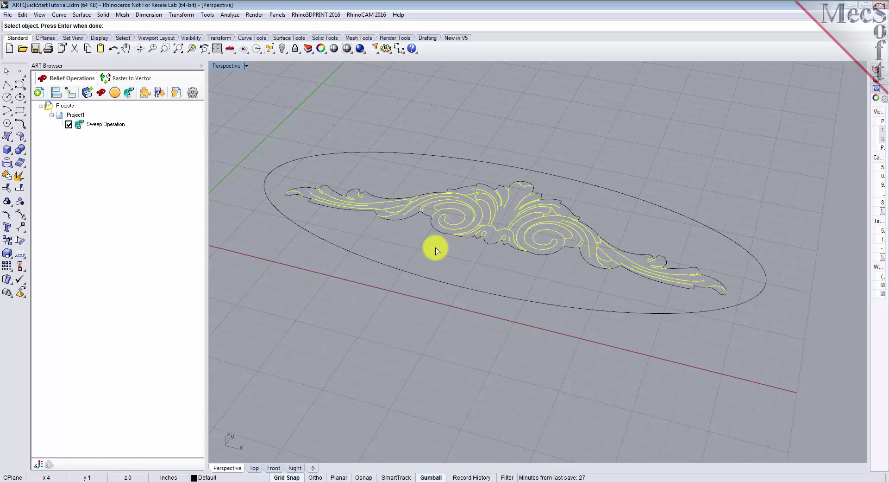
key("Return")
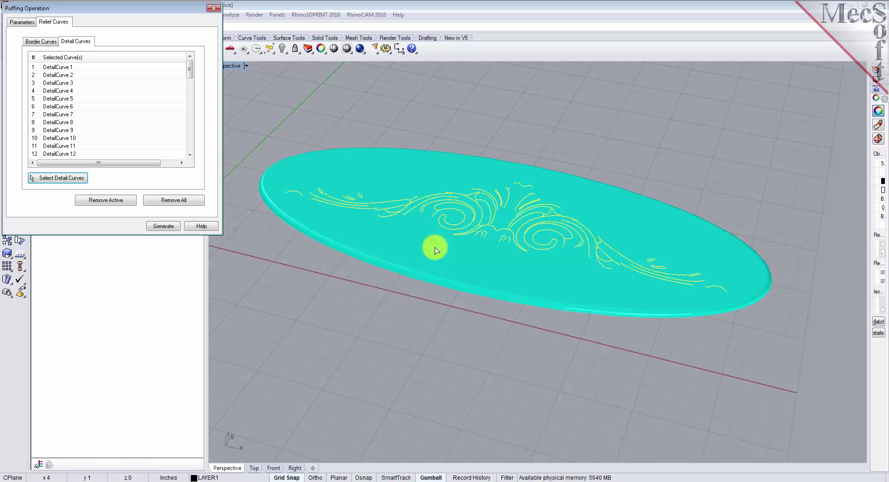
Check individual detail curves, generate the puff and select the finished puff operation in the project
left_click(68, 75)
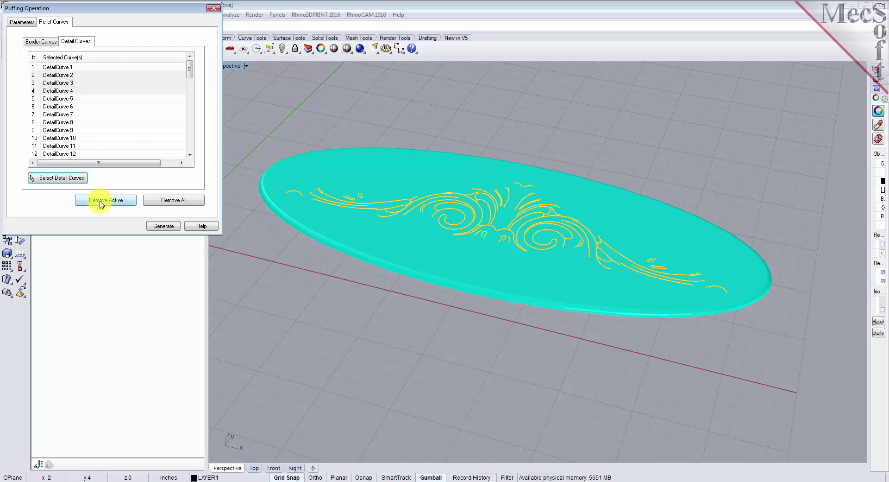
left_click(70, 67)
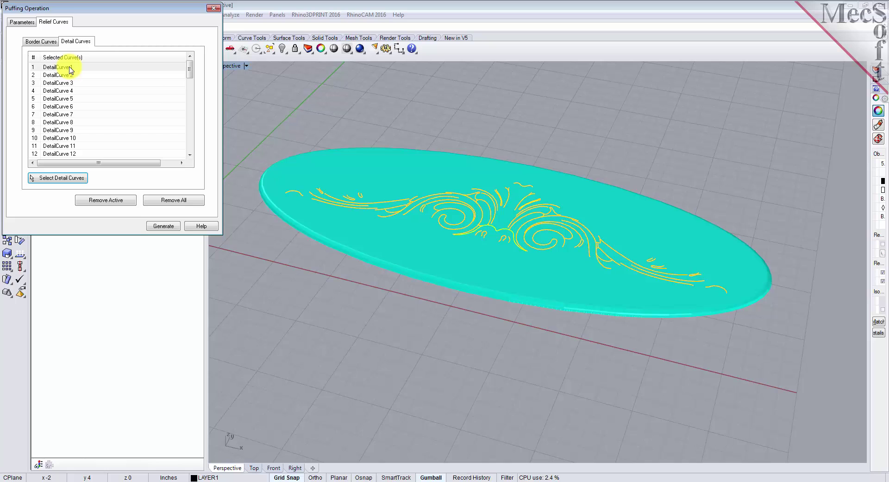
left_click(166, 226)
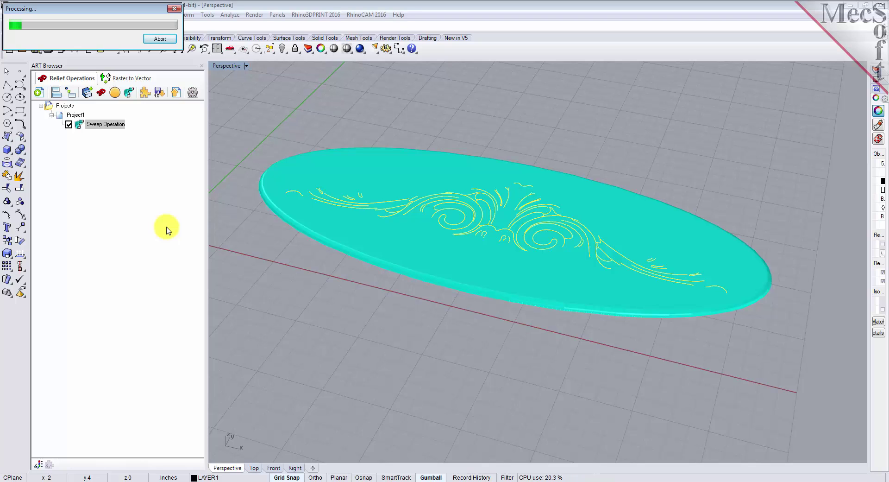
left_click(88, 134)
mouse_move(508, 272)
right_mouse_down()
mouse_move(472, 276)
mouse_move(447, 258)
mouse_move(447, 234)
mouse_move(484, 253)
mouse_move(526, 255)
mouse_move(529, 276)
mouse_move(506, 273)
right_mouse_up()
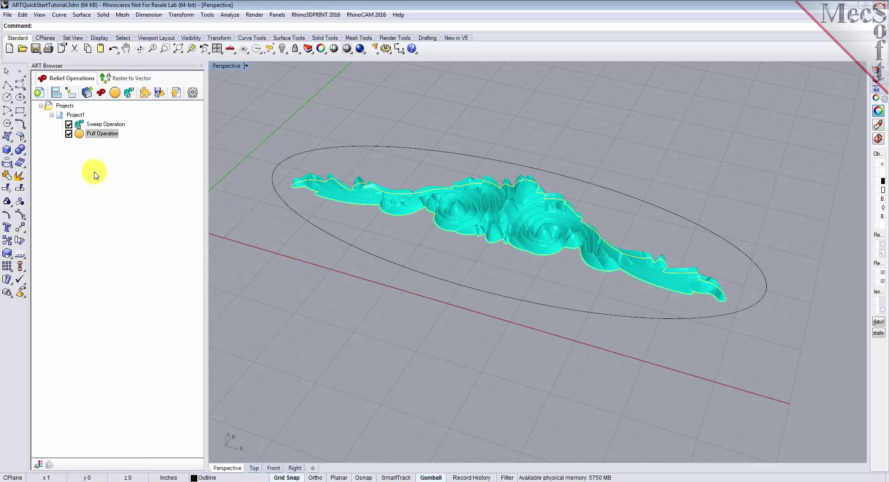
left_click(80, 133)
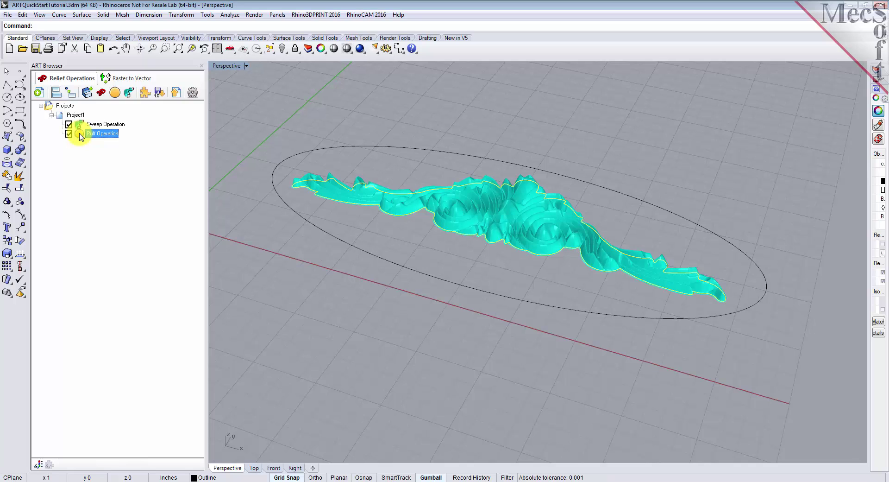
Start a 3D Relief operation of type Add from Texture.jpg, keeping black/white inversion enabled
left_click(105, 96)
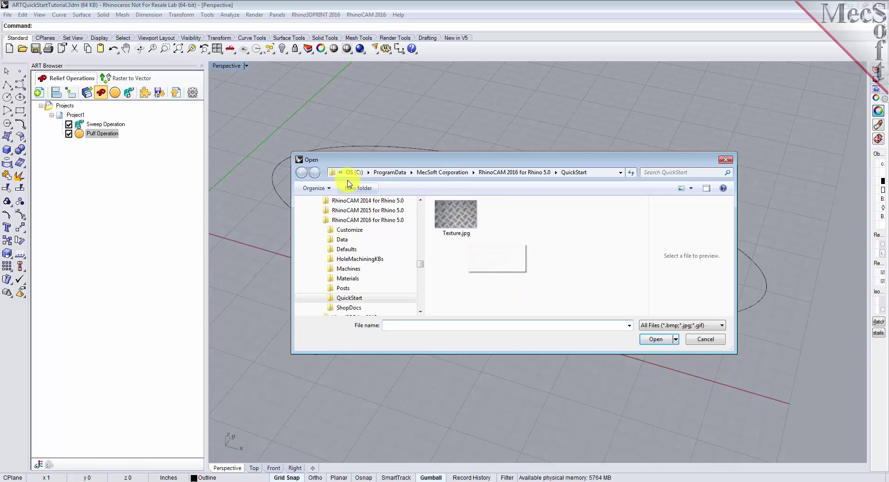
double_click(456, 224)
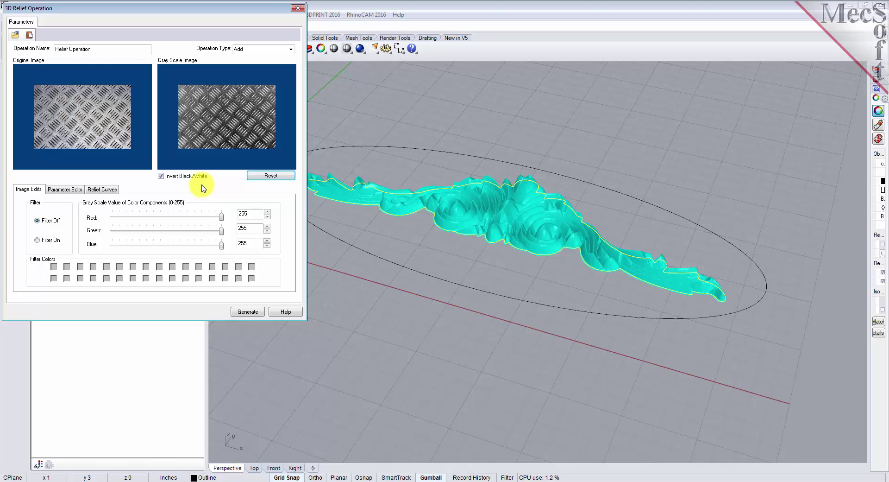
left_click(291, 49)
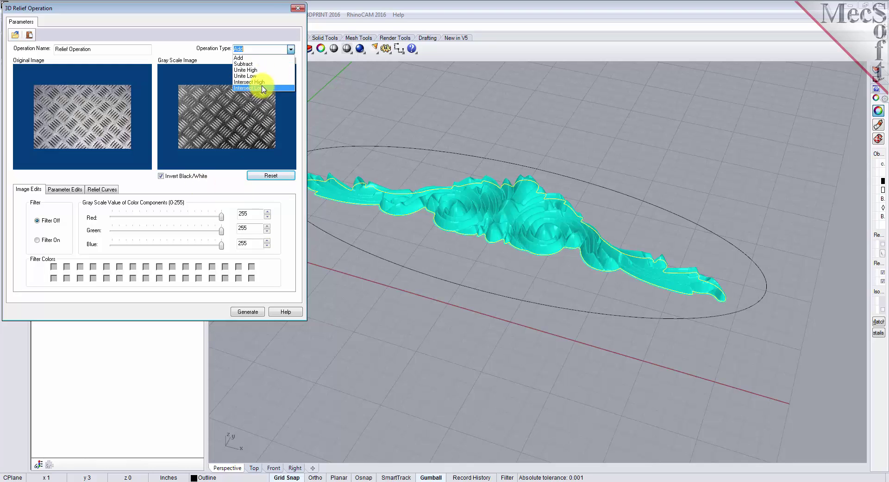
left_click(247, 57)
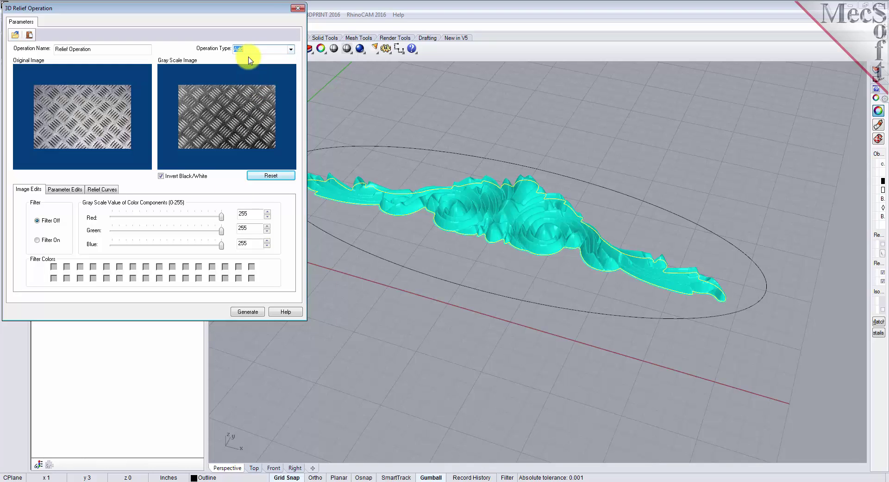
left_click(161, 176)
left_click(160, 176)
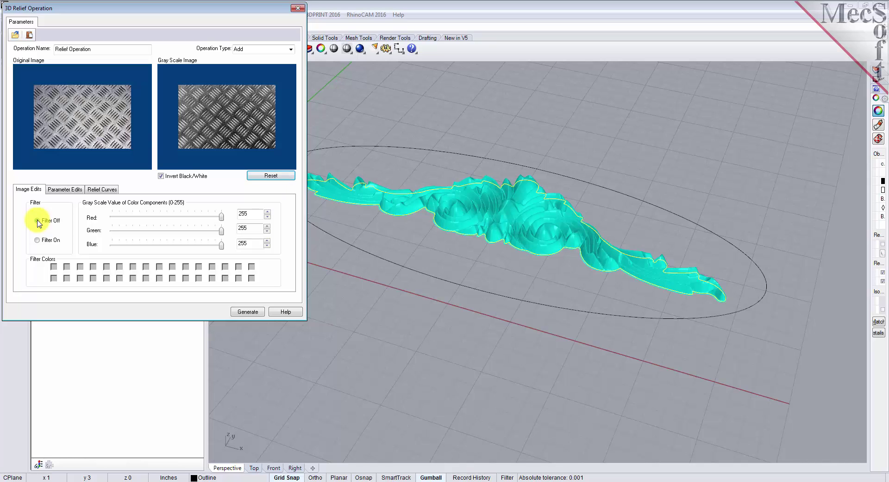
Size the texture relief to width 10 and height 4 without the image size or aspect ratio, with relief height 0.025
left_click(71, 190)
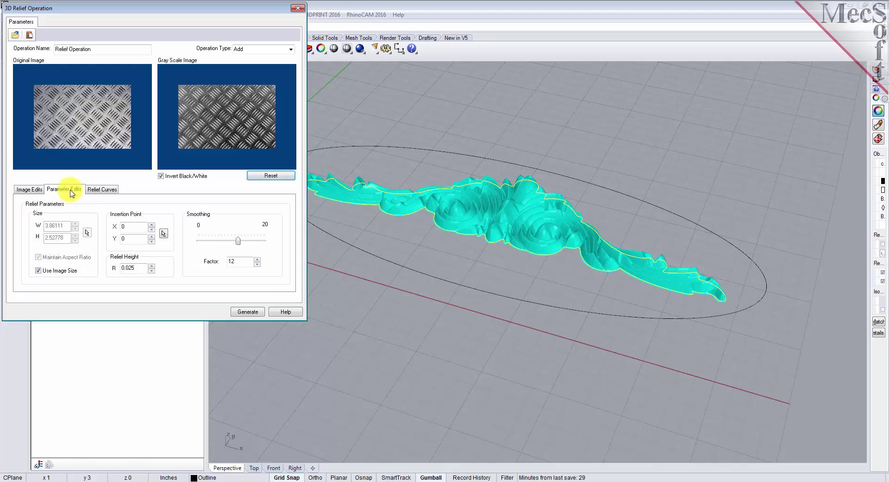
left_click(39, 270)
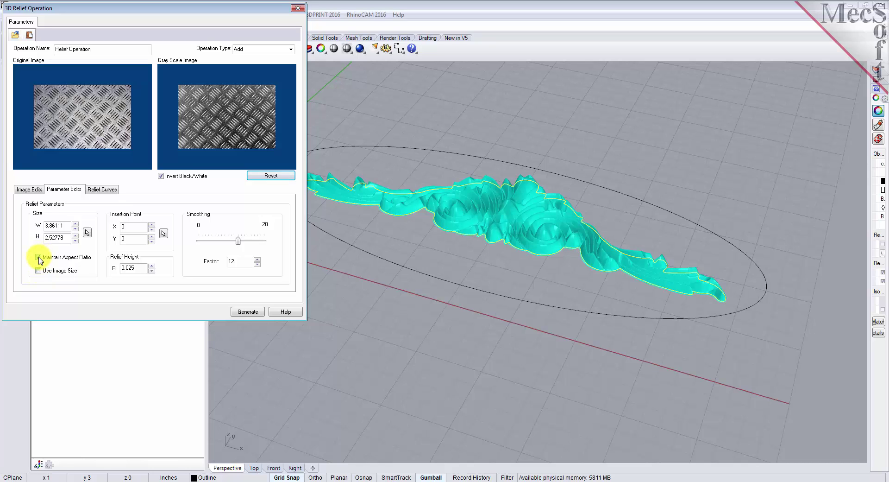
left_click(39, 258)
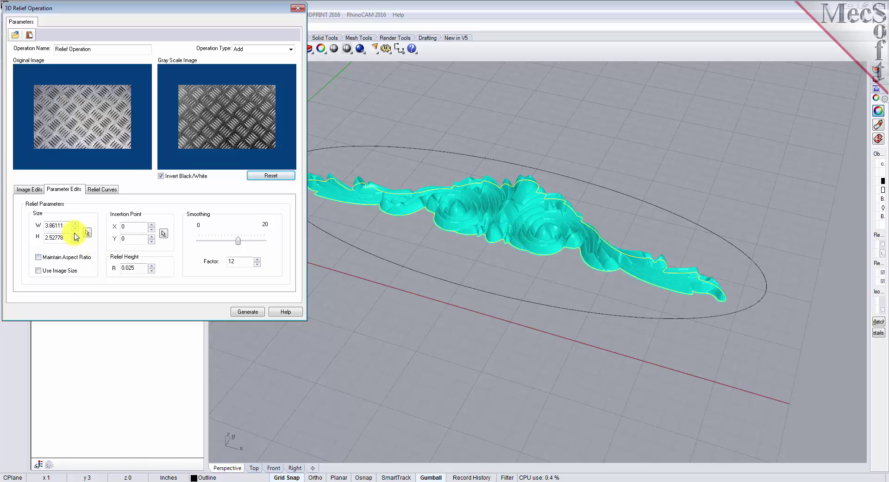
left_click_drag(67, 225, 37, 239)
type("10")
type("4")
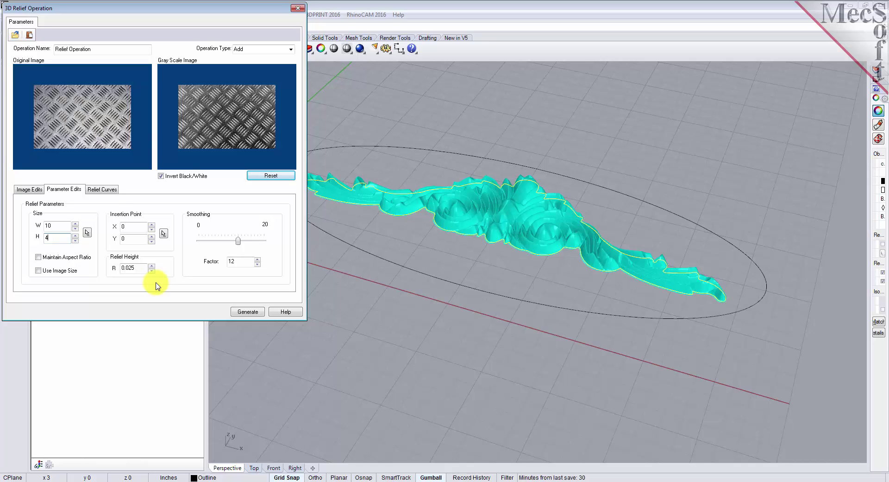
left_click_drag(139, 268, 105, 271)
type("0.025")
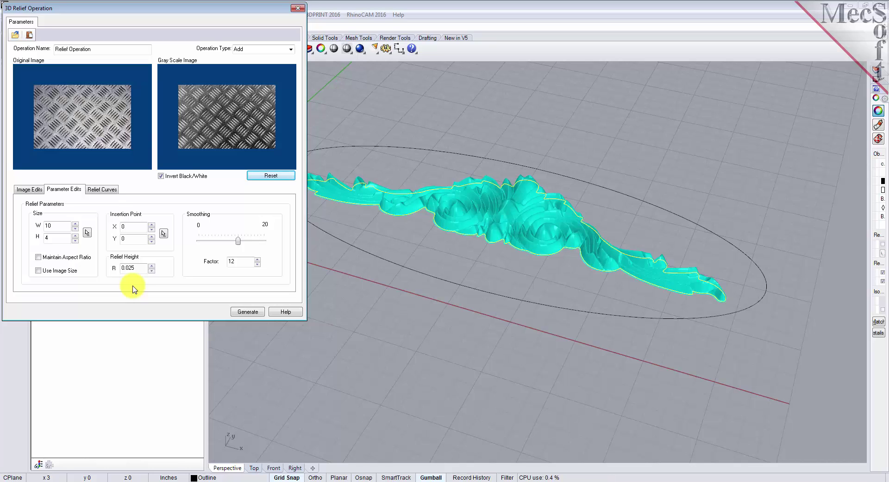
Set the texture relief's smoothing factor to 12
left_click_drag(246, 258, 230, 259)
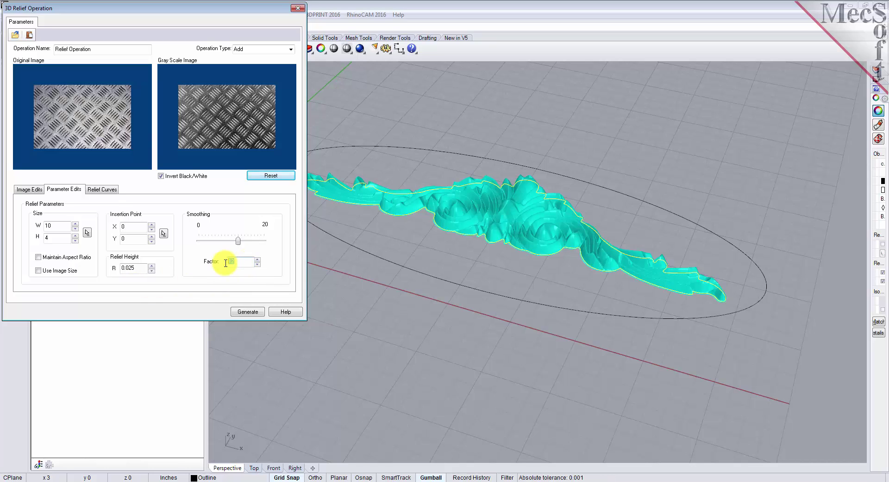
type("12")
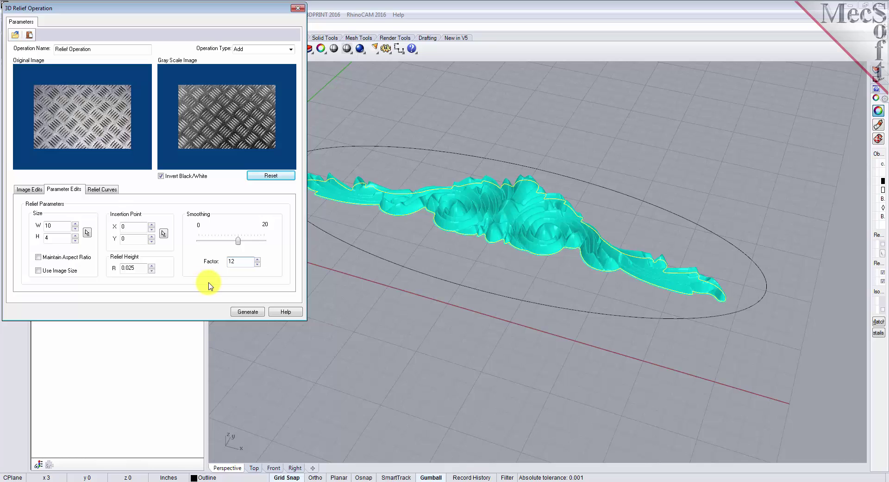
mouse_move(238, 242)
left_mouse_down()
mouse_move(215, 245)
mouse_move(238, 244)
left_mouse_up()
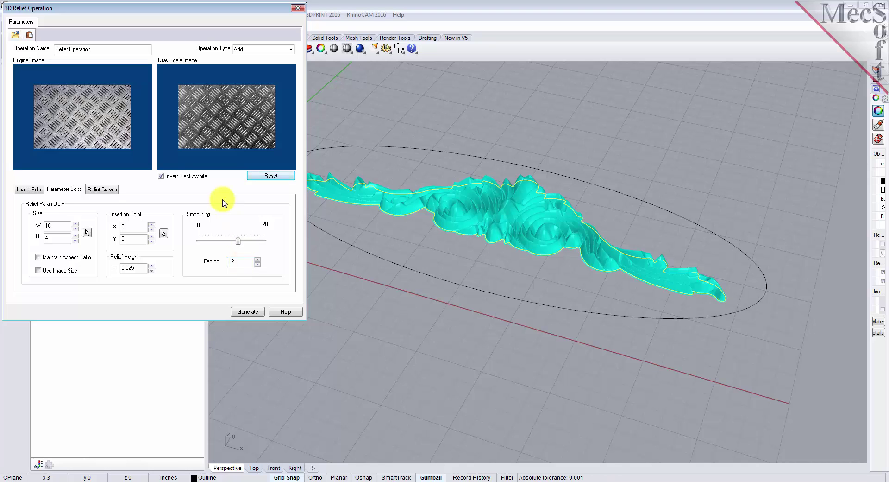
Remove the ornament's outline from the texture relief's border curves
left_click(107, 193)
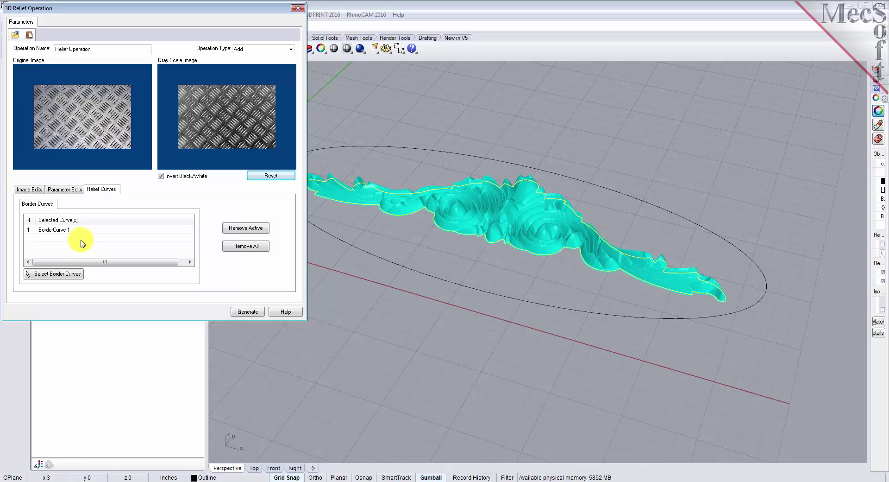
left_click(63, 233)
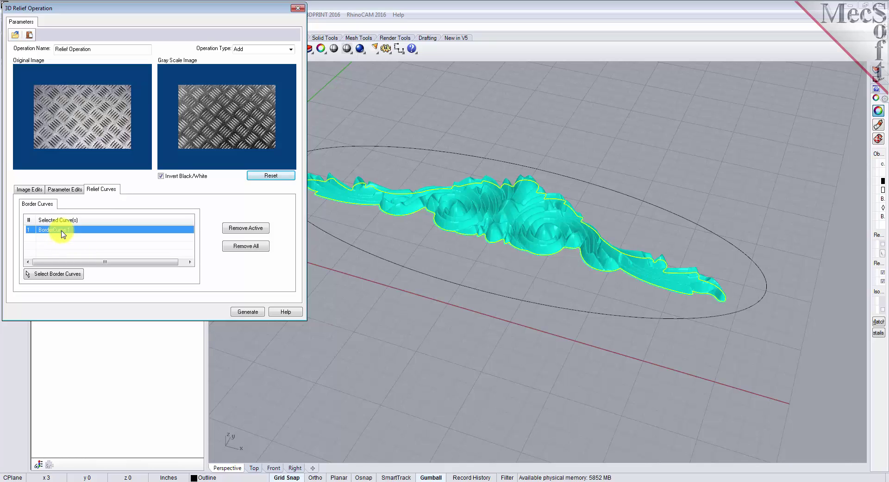
left_click(262, 232)
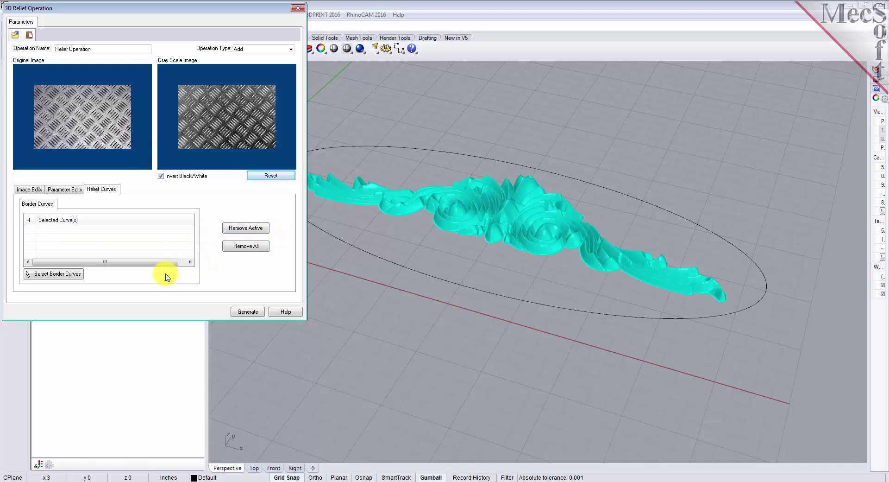
Assign the outer ellipse as the texture relief's border curve and generate the relief operation
left_click(59, 275)
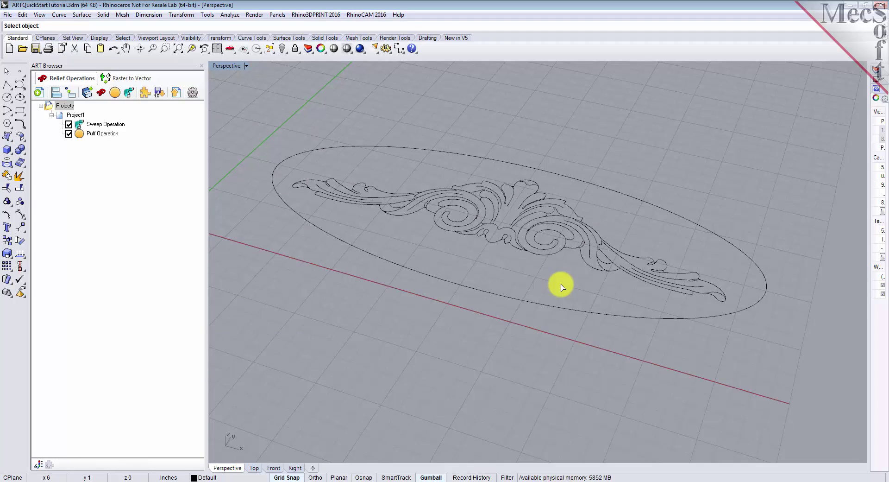
left_click(576, 179)
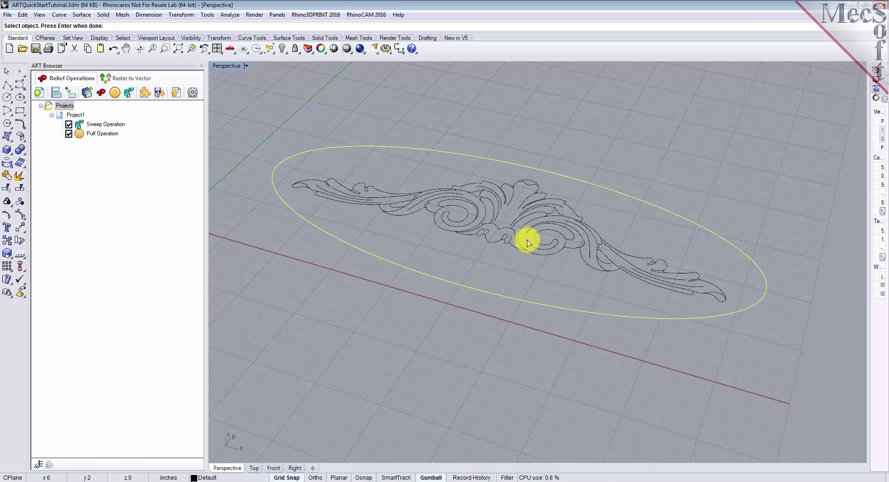
key("Return")
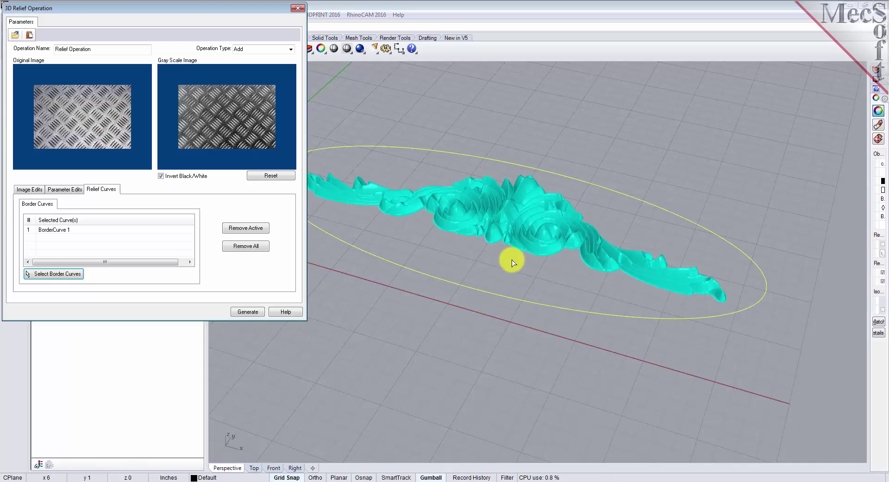
left_click(39, 230)
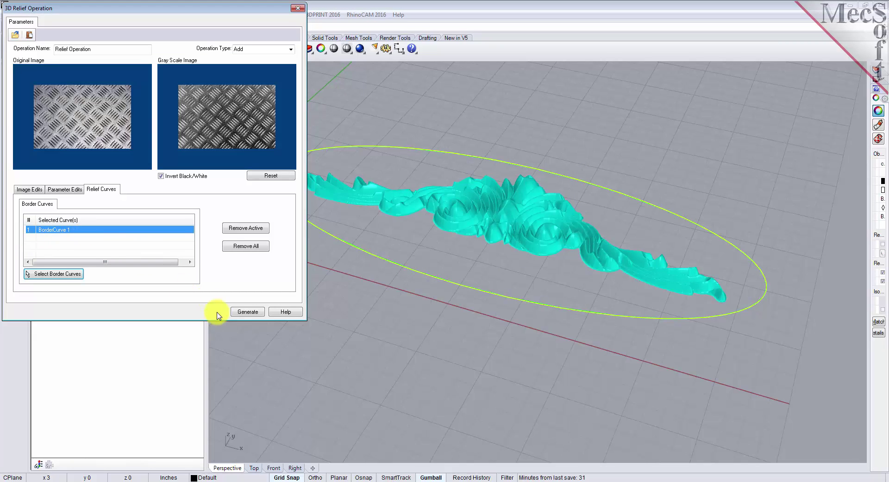
left_click(248, 312)
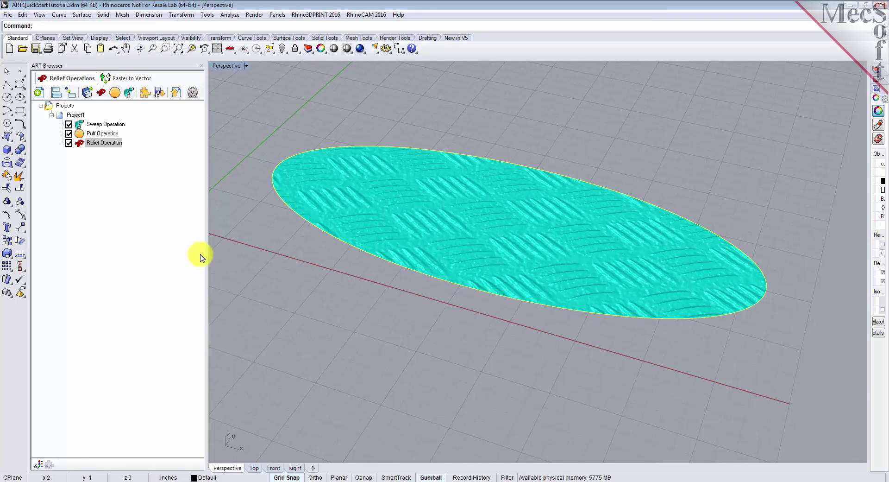
Preview the relief, sweep and puff operations individually, and inspect the combined relief of Project1
left_click(81, 147)
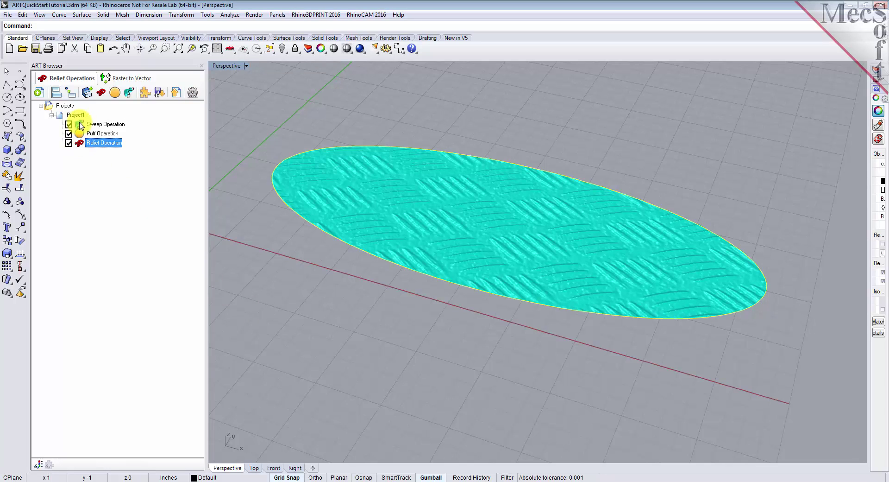
left_click(81, 125)
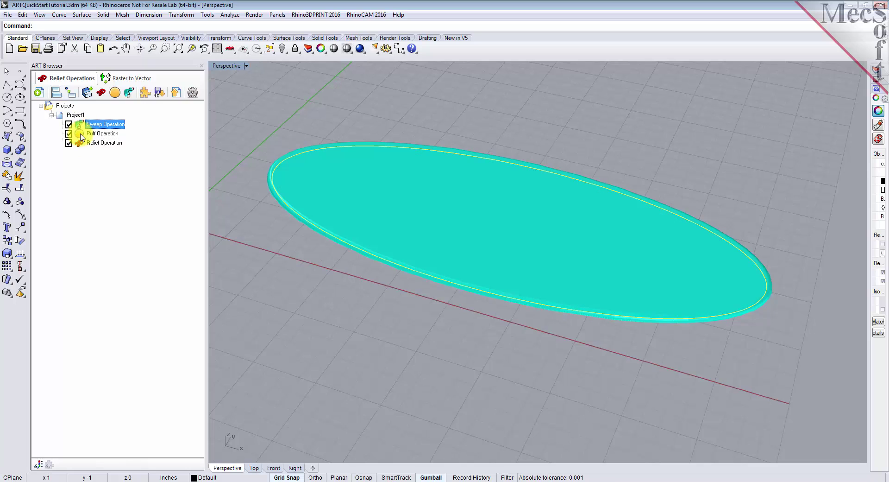
left_click(81, 135)
left_click(80, 144)
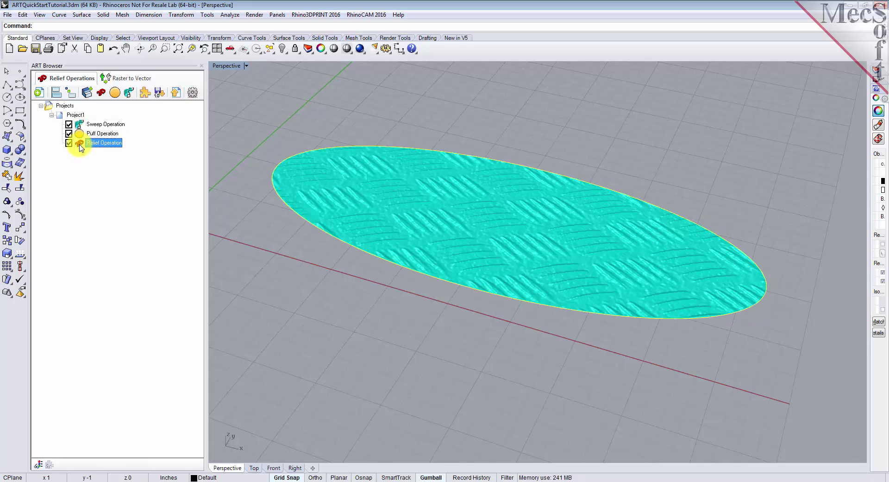
left_click(59, 117)
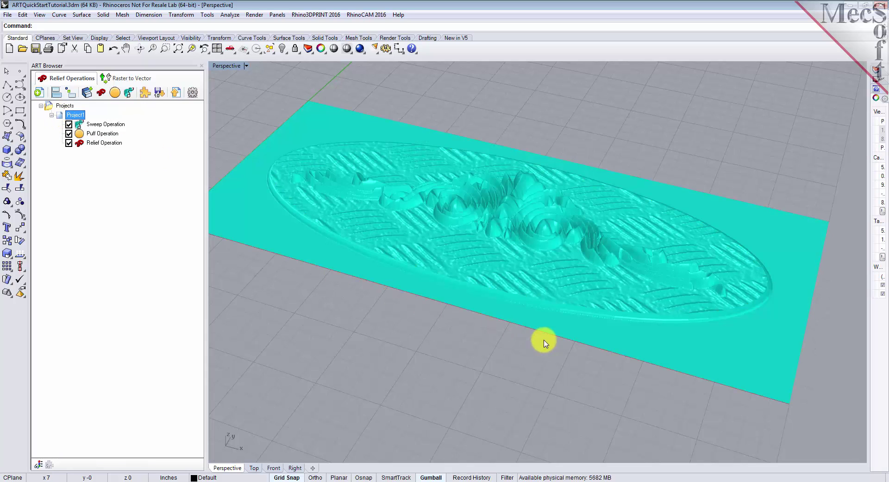
right_click_drag(517, 352, 543, 334)
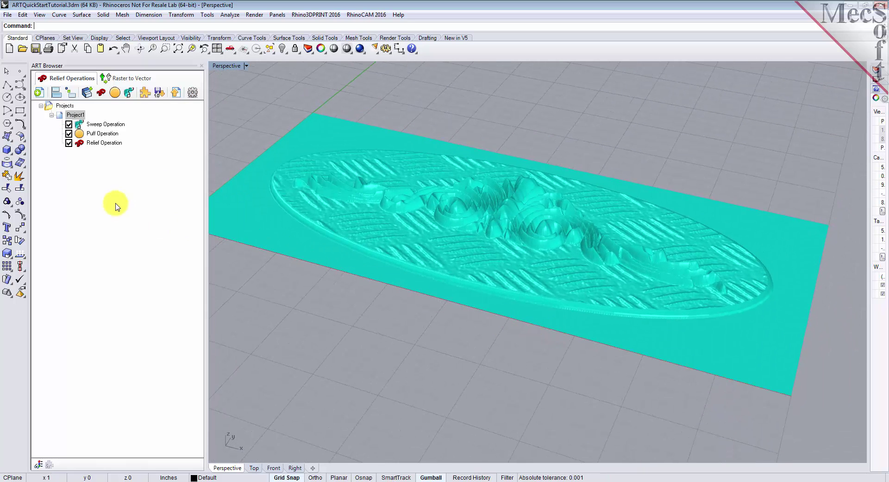
Export the combined Project1 relief as a mesh, hide the relief preview and inspect the exported mesh
left_click(60, 117)
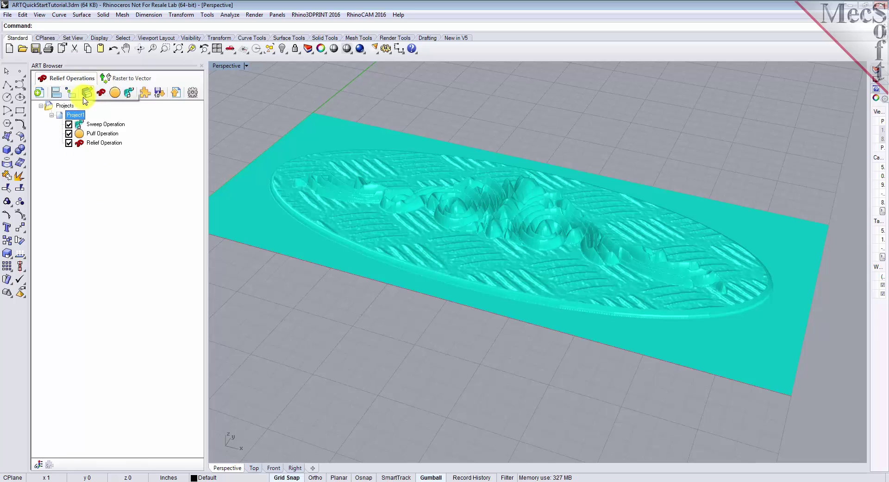
left_click(179, 96)
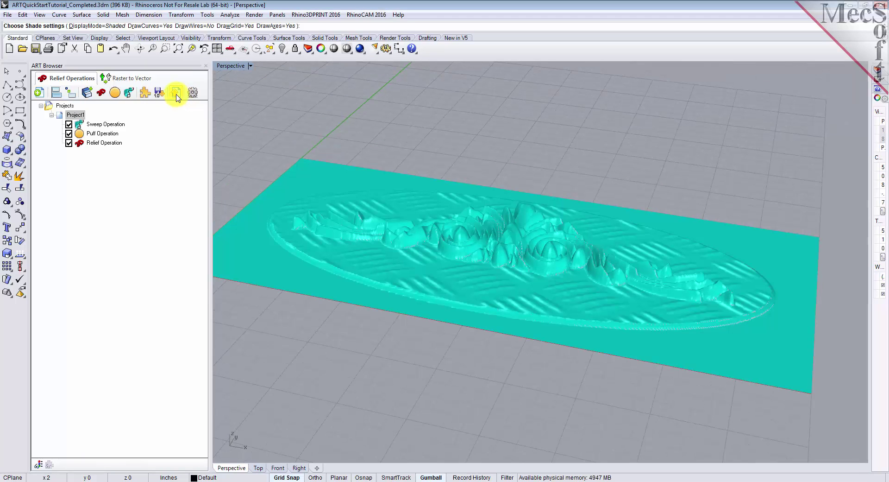
left_click(50, 108)
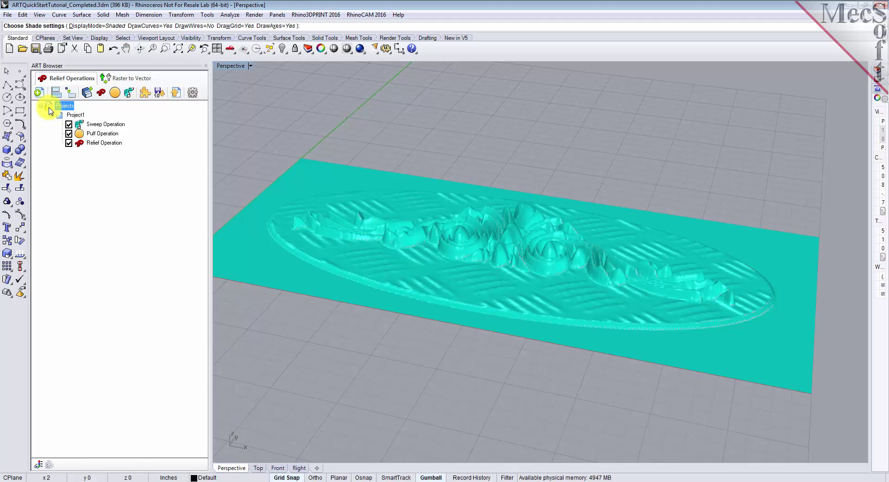
left_click(504, 207)
right_click_drag(542, 169, 542, 186)
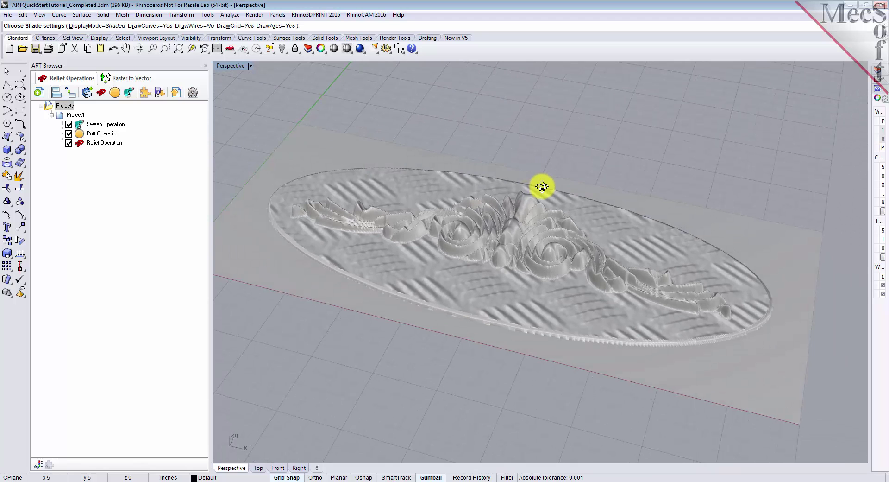